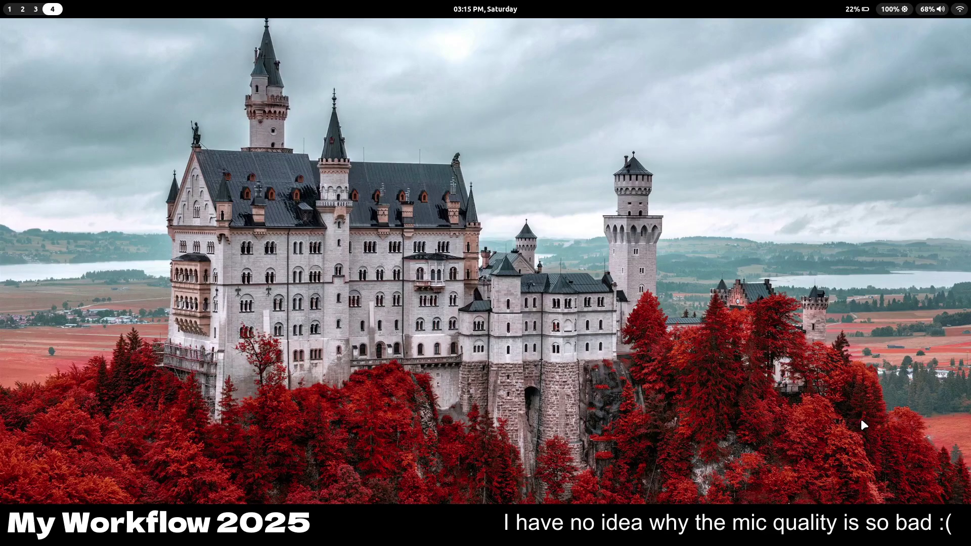
# Step: Open a terminal and run fastfetch to display the system information
pyautogui.press('super+Return')
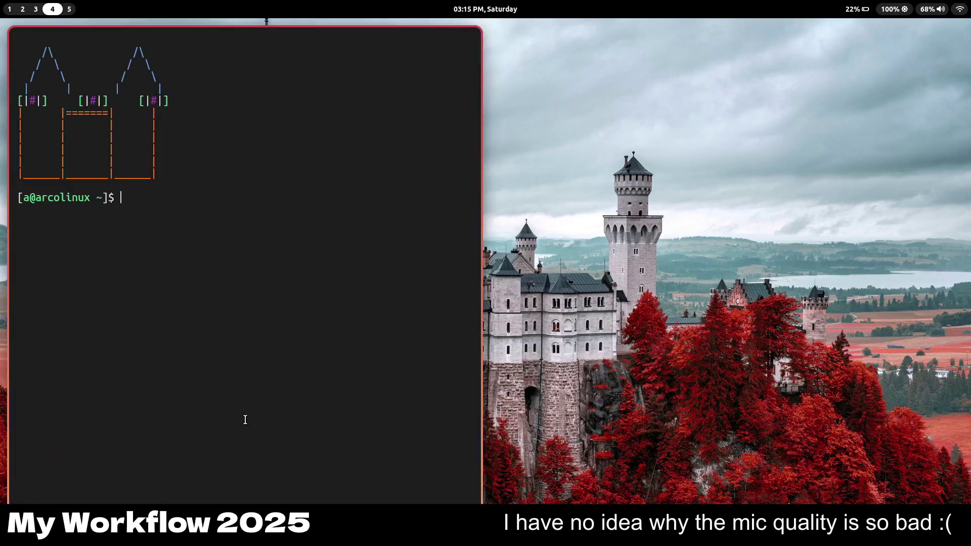
pyautogui.write('fas')
pyautogui.press('Right')
pyautogui.press('Return')
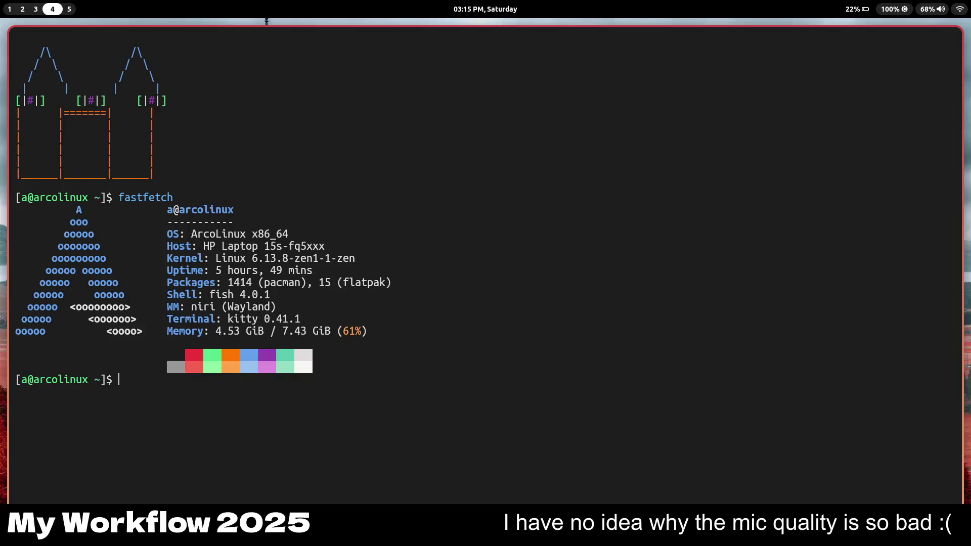
# Step: On workspace 5, open a terminal and run notify-send "hello" "this is a test notification" -t 1000
pyautogui.press('super+5')
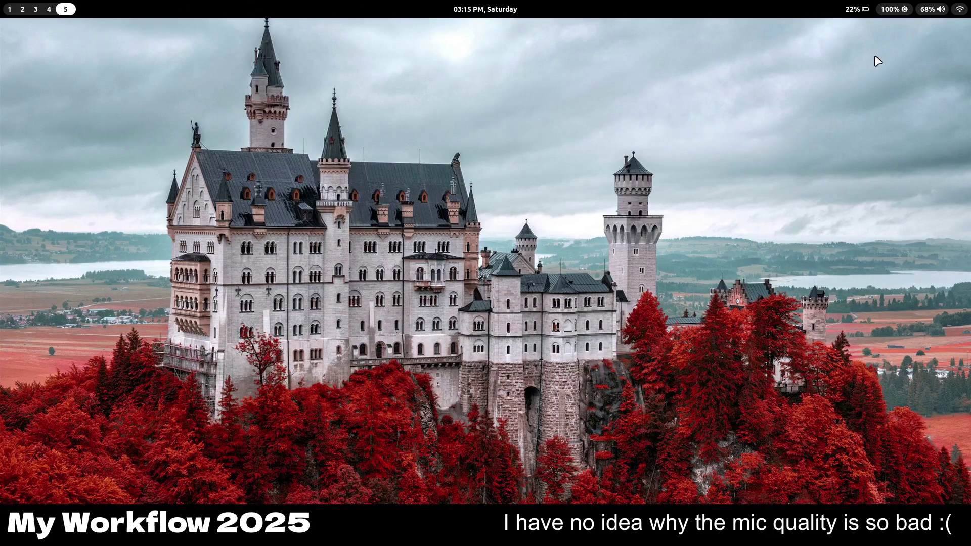
pyautogui.press('super+Return')
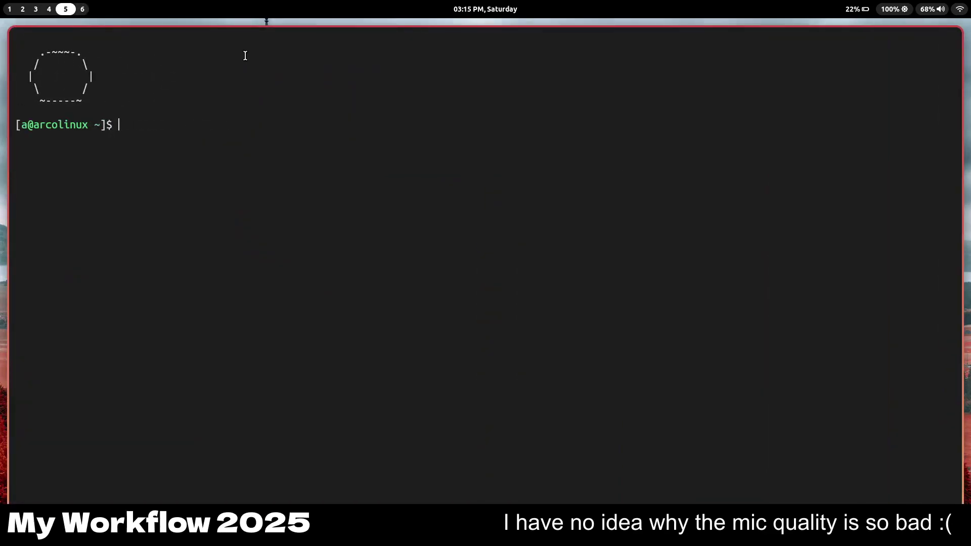
pyautogui.write('notiyf')
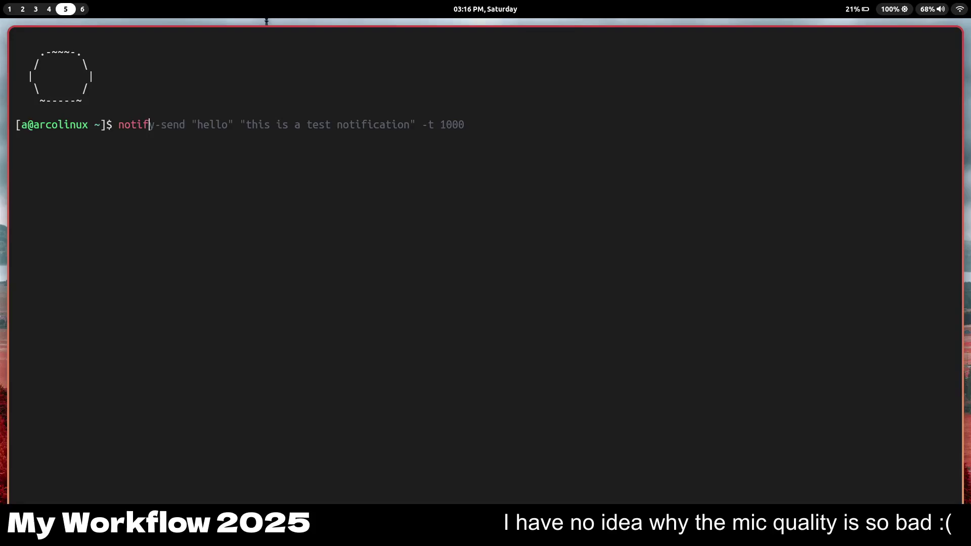
pyautogui.press('Right')
pyautogui.press('Return')
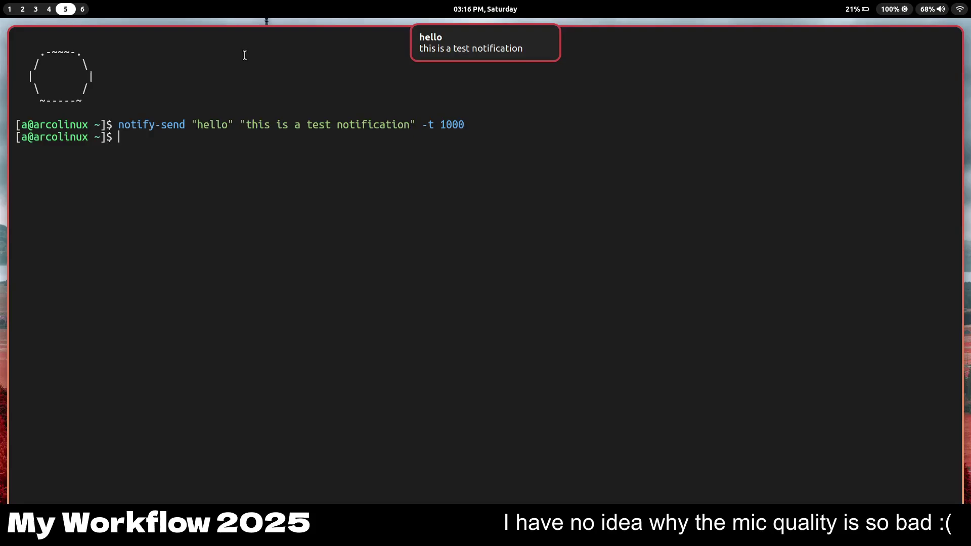
pyautogui.write('ls /us')
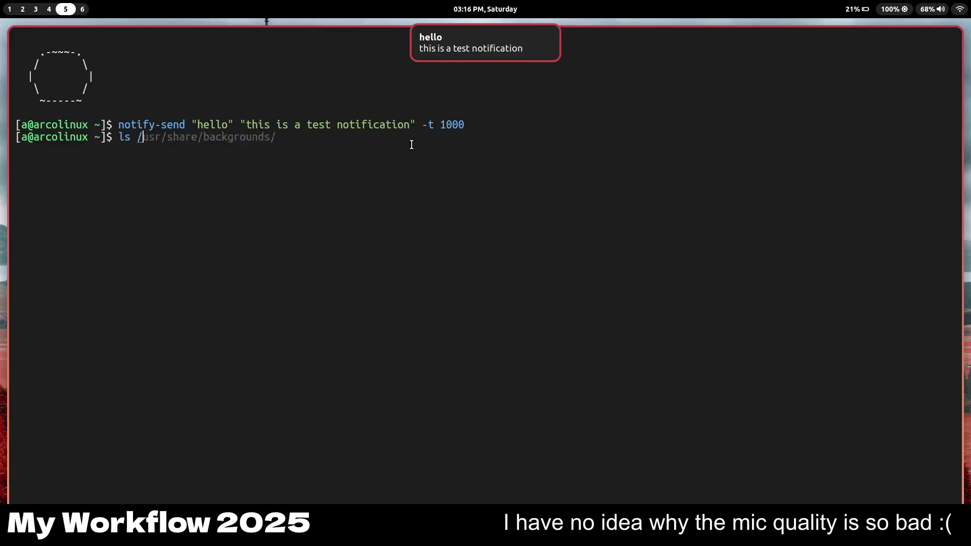
pyautogui.press('BackSpace')
pyautogui.press('BackSpace')
pyautogui.press('BackSpace')
pyautogui.press('BackSpace')
# Step: Print the contents of /usr/local/share/xdg-desktop-portal/niri-portals.conf in the terminal with cat
pyautogui.write('cat')
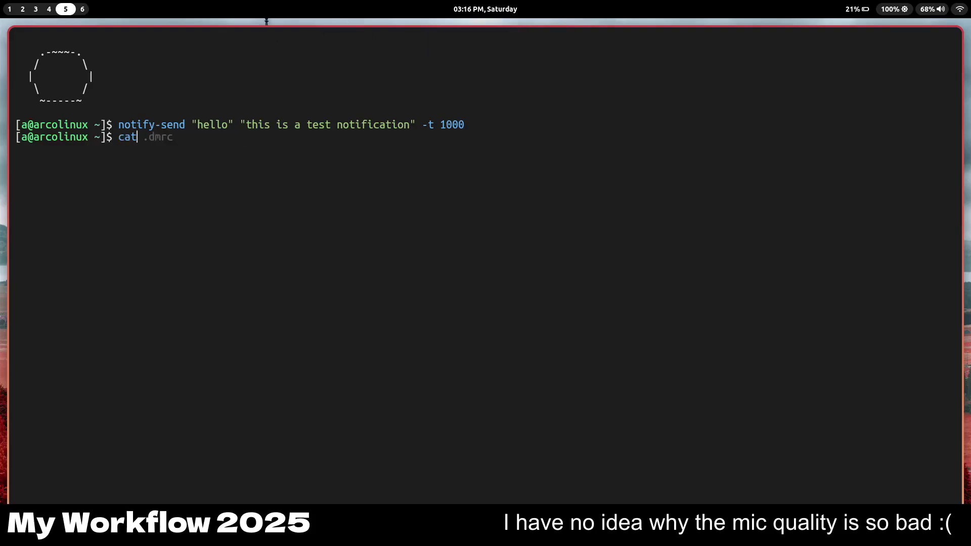
pyautogui.write(' /usr/loca')
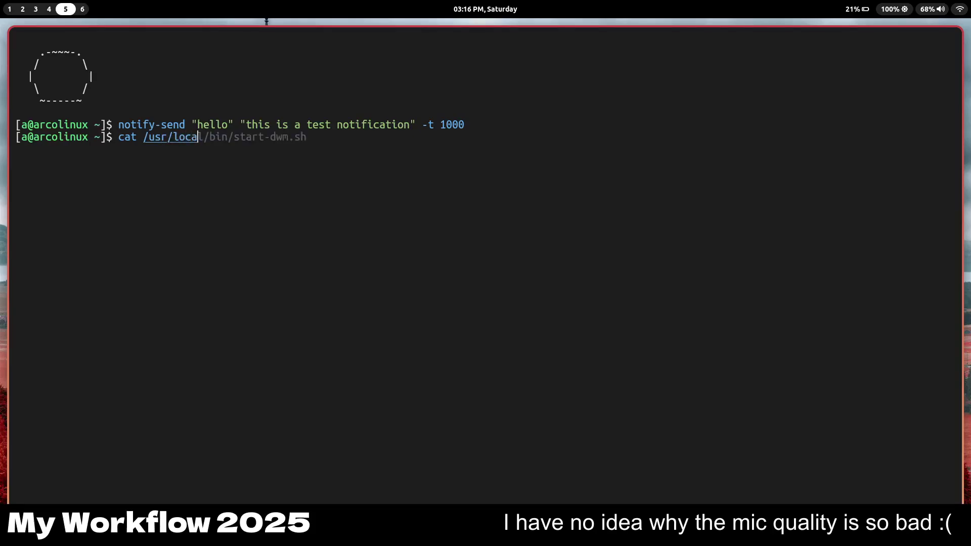
pyautogui.write('l/share/no')
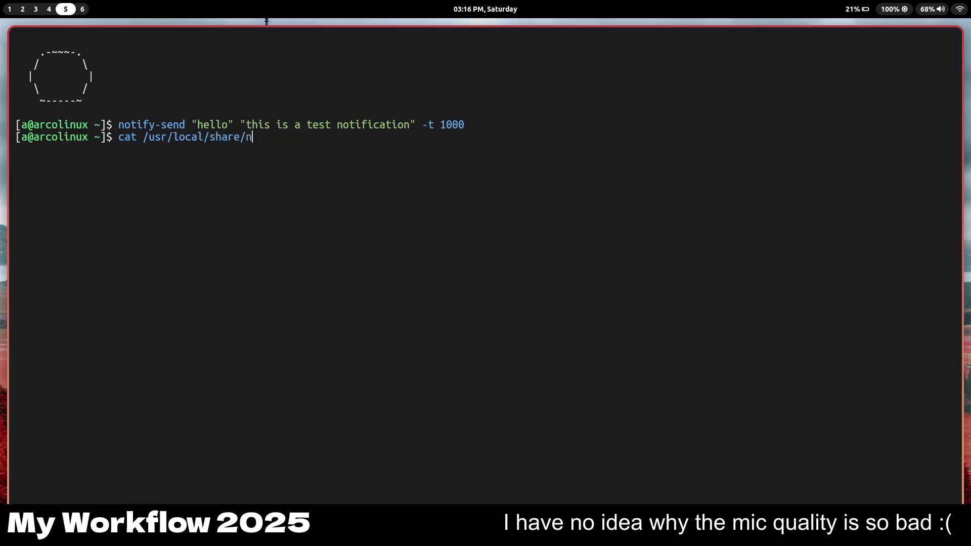
pyautogui.press('BackSpace')
pyautogui.press('BackSpace')
pyautogui.write('xd')
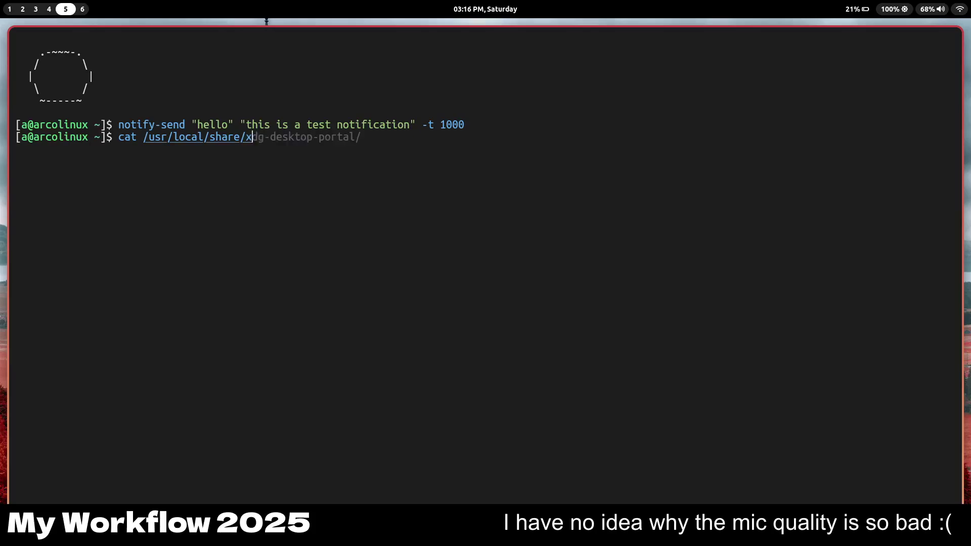
pyautogui.press('Right')
pyautogui.press('Right')
pyautogui.press('Return')
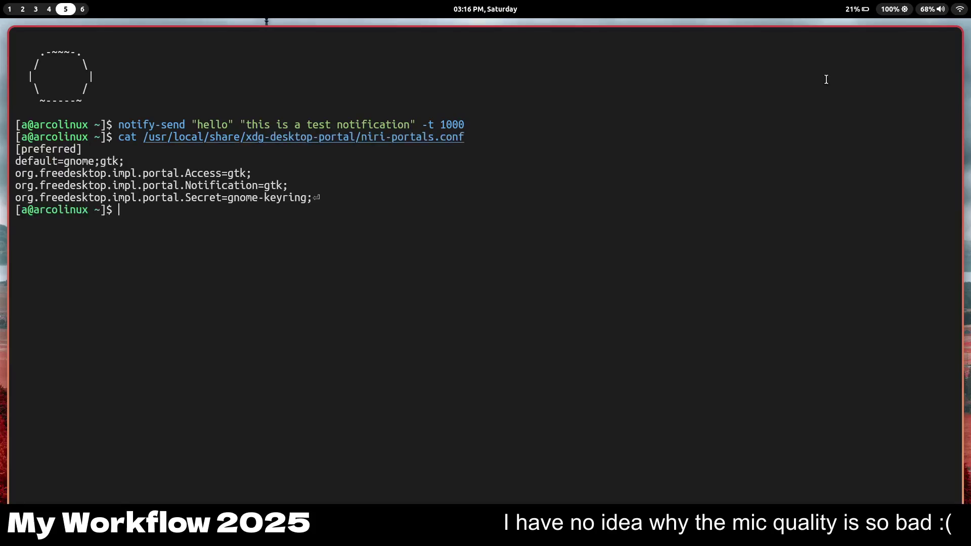
# Step: Highlight the value of the default entry in the printed portal configuration, and close the terminal
pyautogui.moveTo(56, 155); pyautogui.dragTo(64, 161)
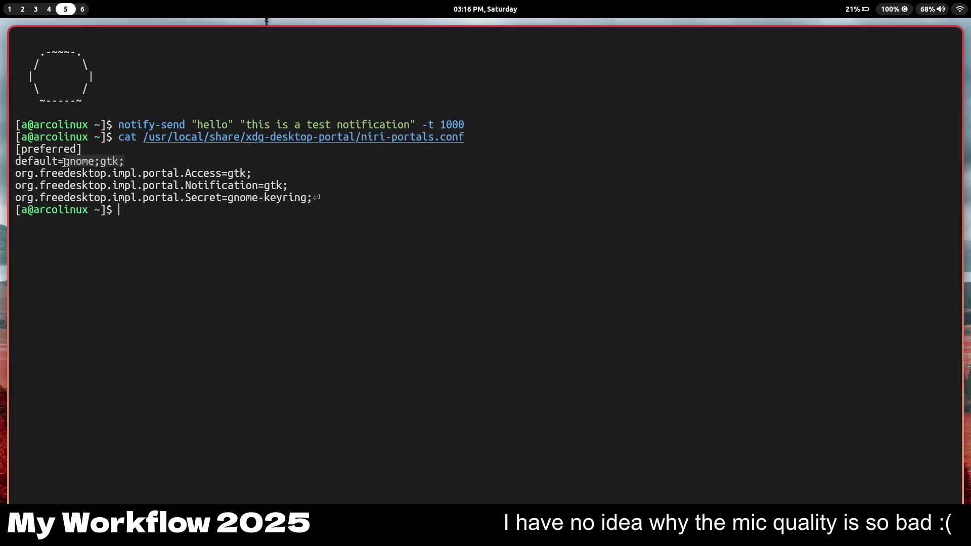
pyautogui.click(66, 161)
pyautogui.press('super+q')
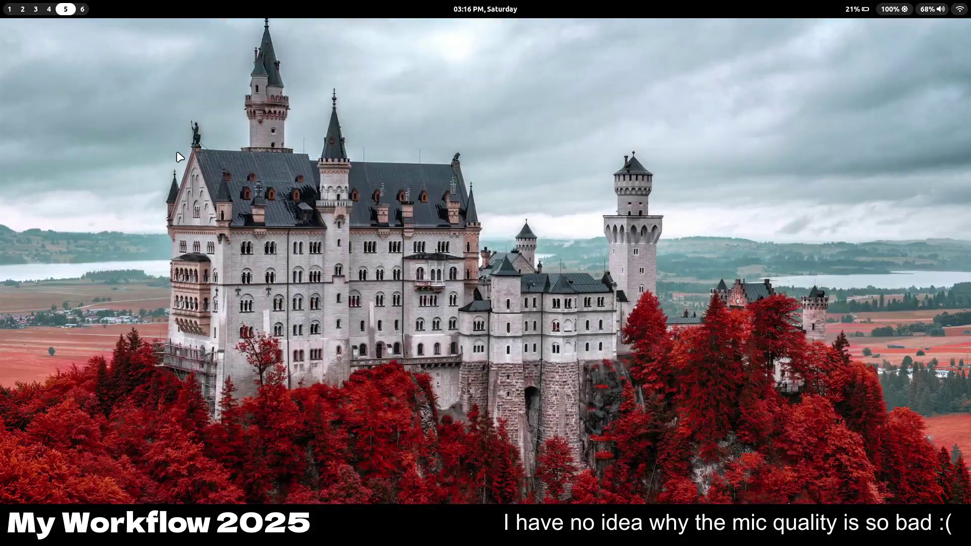
# Step: Search the application launcher for "Files" and launch the Files file manager
pyautogui.press('super+d')
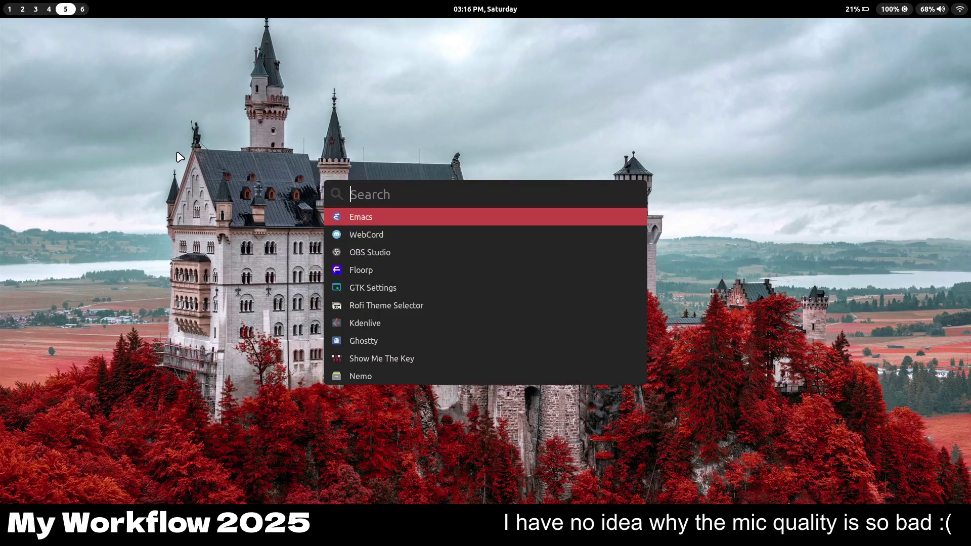
pyautogui.write('Files')
pyautogui.press('Down')
pyautogui.press('Down')
pyautogui.press('Down')
pyautogui.press('Down')
pyautogui.press('Down')
pyautogui.press('Down')
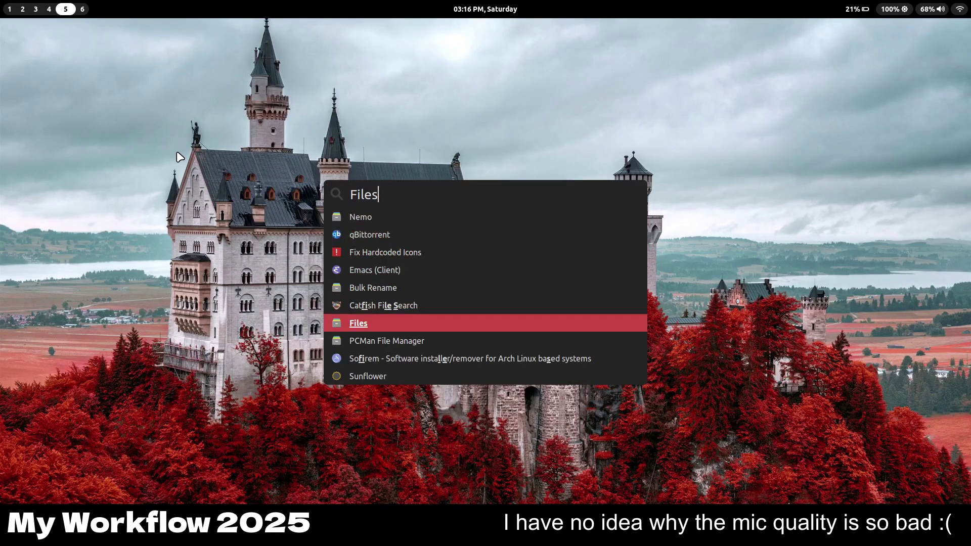
pyautogui.press('Return')
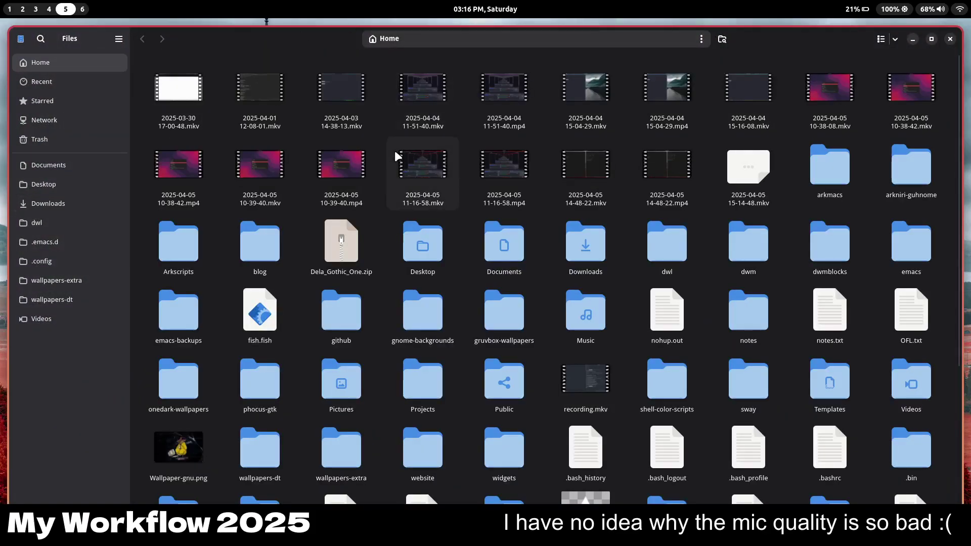
# Step: Run fastfetch in a new terminal beside the file manager, and close both windows
pyautogui.press('super+Return')
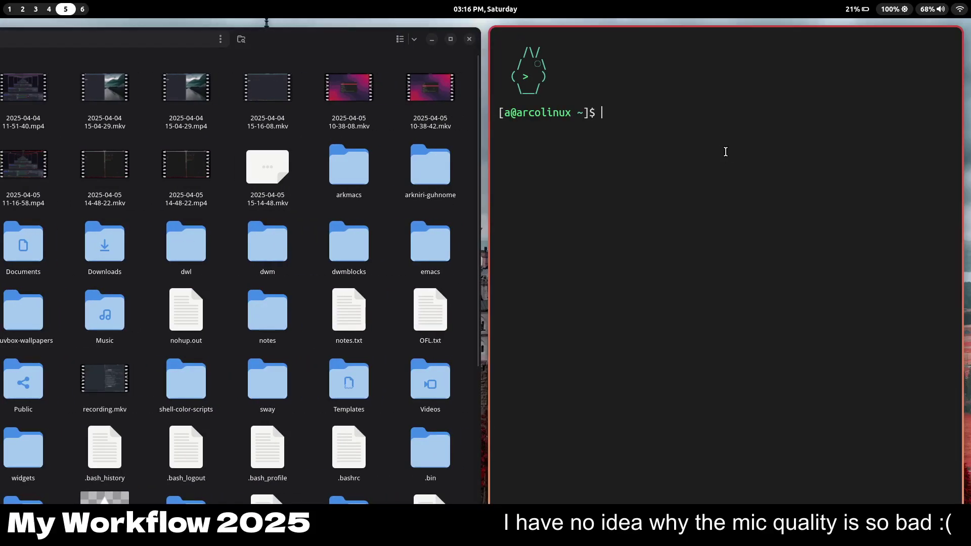
pyautogui.write('fastfetch')
pyautogui.press('Return')
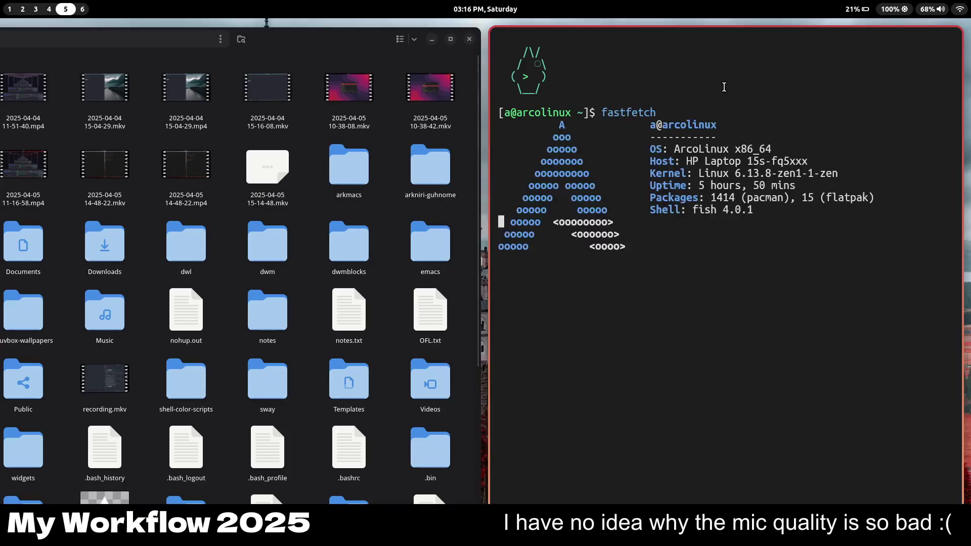
pyautogui.press('super+q')
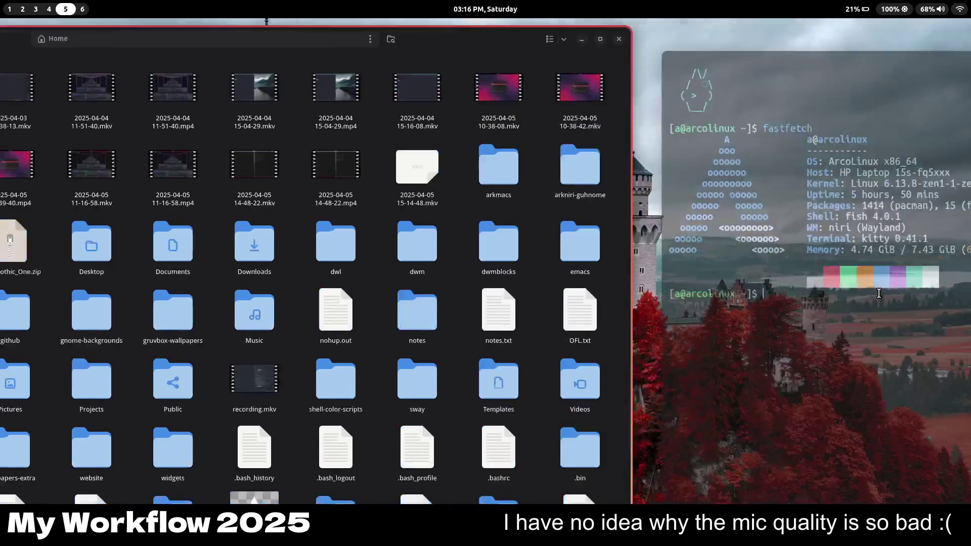
pyautogui.press('super+q')
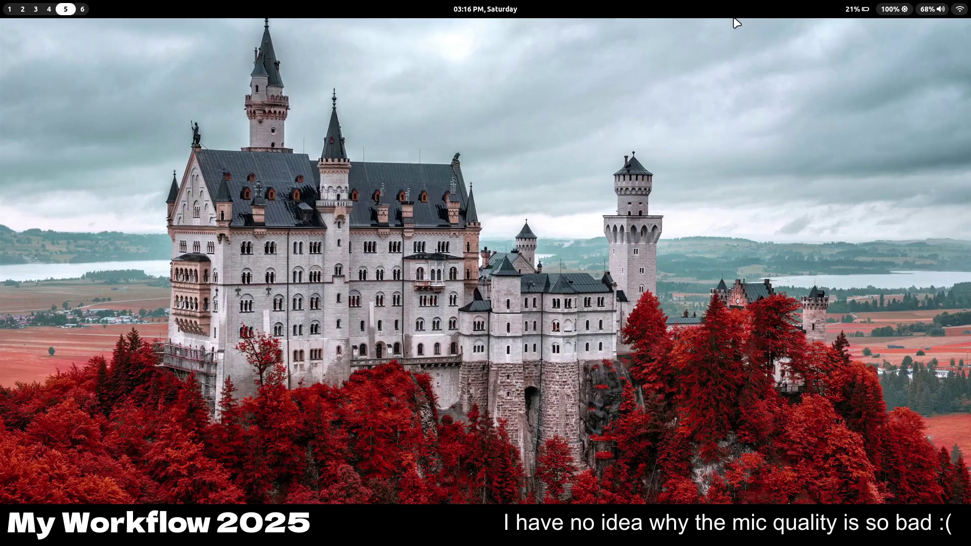
# Step: Look through the application launcher's list and switch to the Floorp browser on workspace 1
pyautogui.press('super+d')
pyautogui.press('Down')
pyautogui.press('Down')
pyautogui.press('Down')
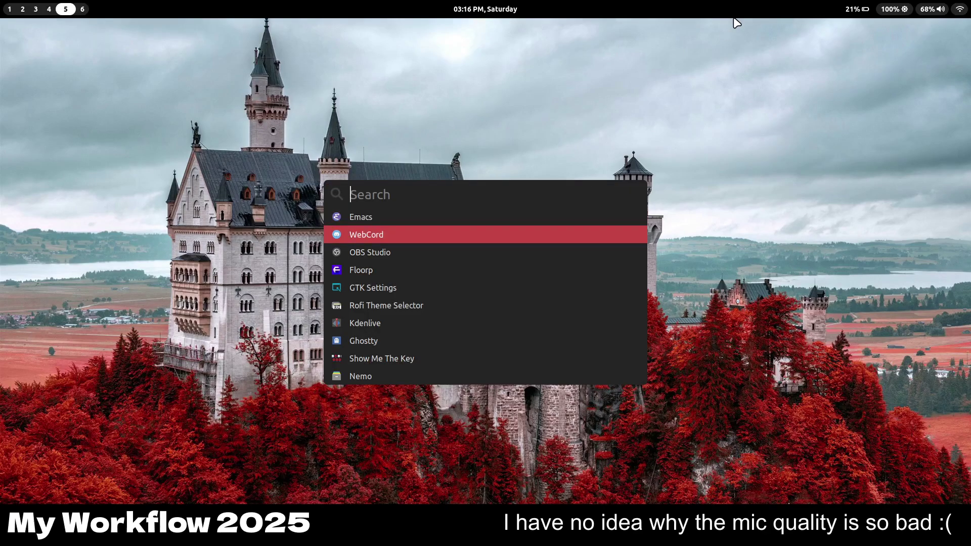
pyautogui.press('Return')
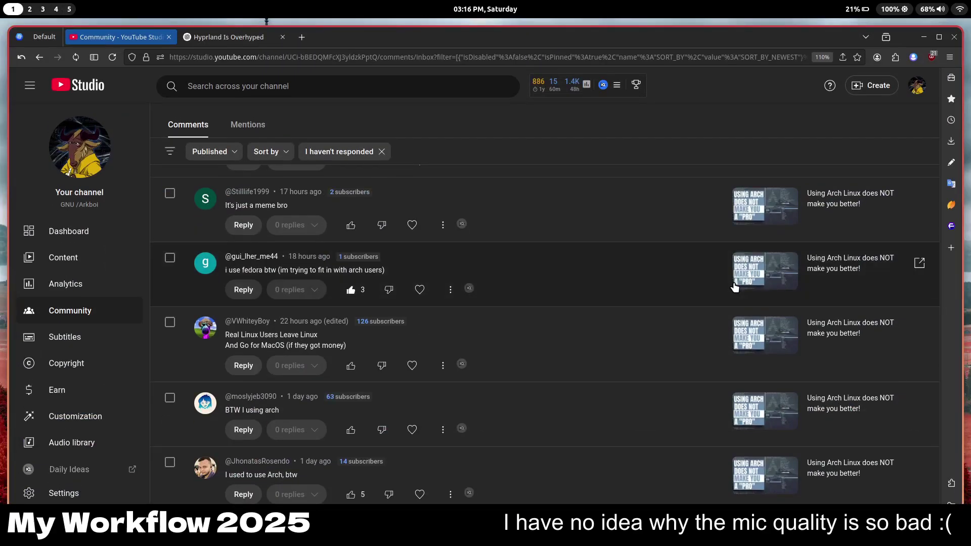
# Step: Search the web for "rofi theme selector" in a new tab, and close the other two tabs
pyautogui.hotkey('ctrl', 't')
pyautogui.write('rofi theme se')
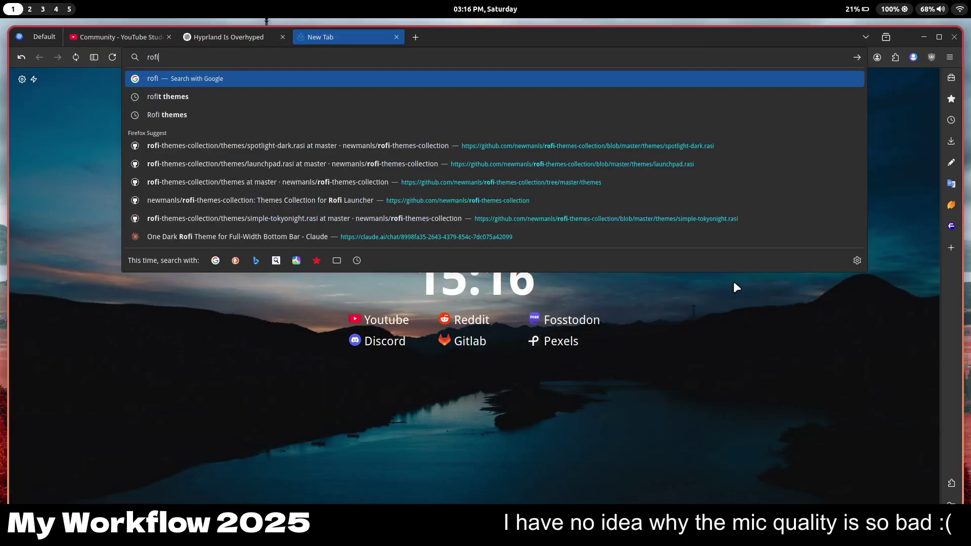
pyautogui.write('lector')
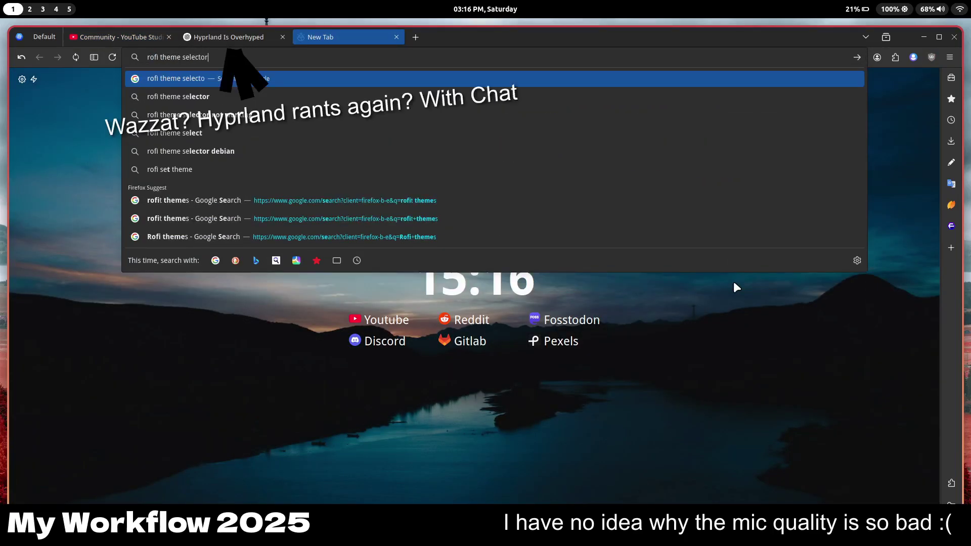
pyautogui.press('Return')
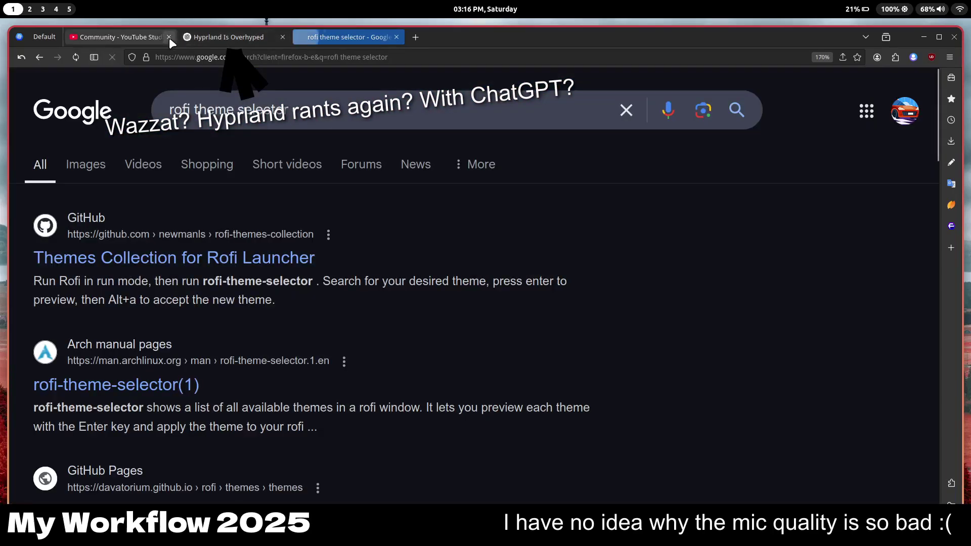
pyautogui.click(169, 37)
pyautogui.click(169, 37)
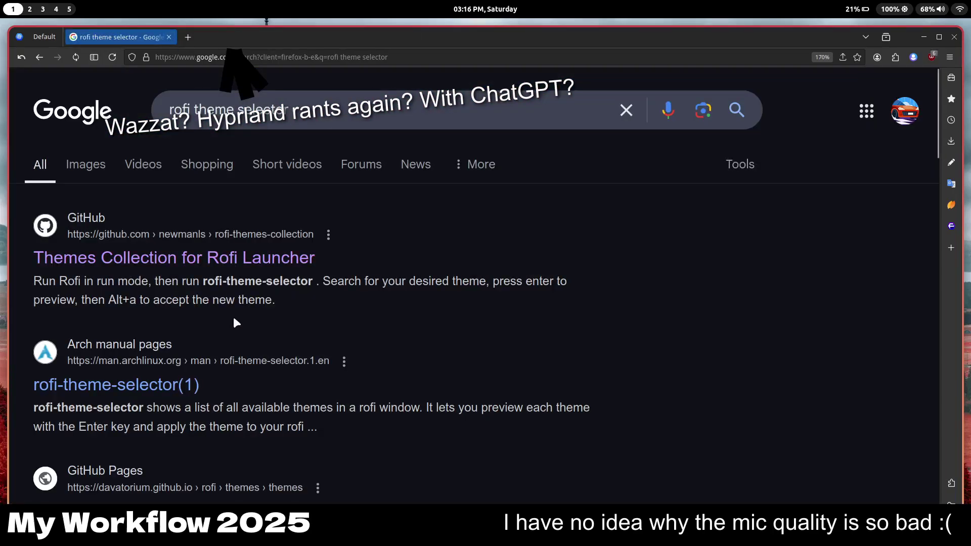
# Step: Open the Themes Collection for Rofi Launcher repository from the search results and enter its themes folder
pyautogui.click(241, 264)
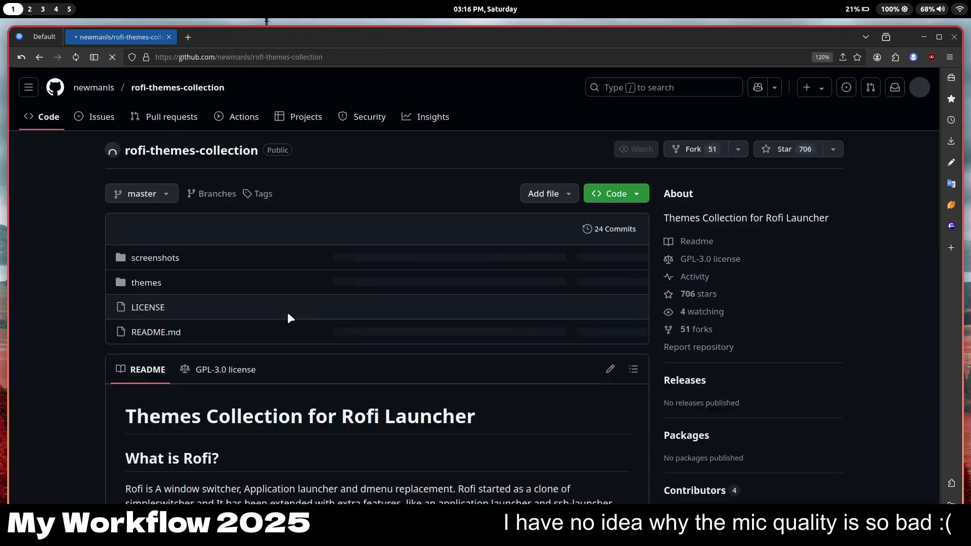
pyautogui.click(150, 283)
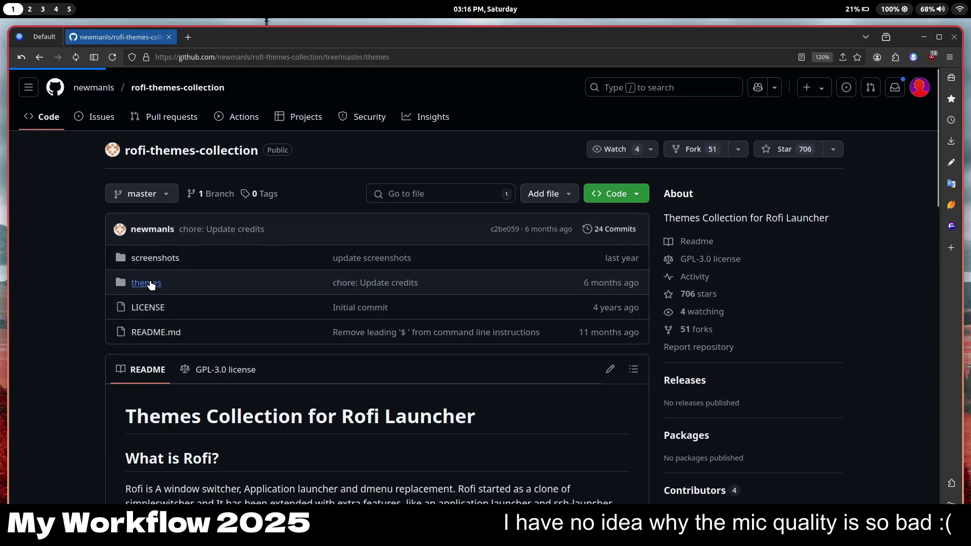
pyautogui.scroll(-5, 407, 415)
pyautogui.scroll(10, 406, 399)
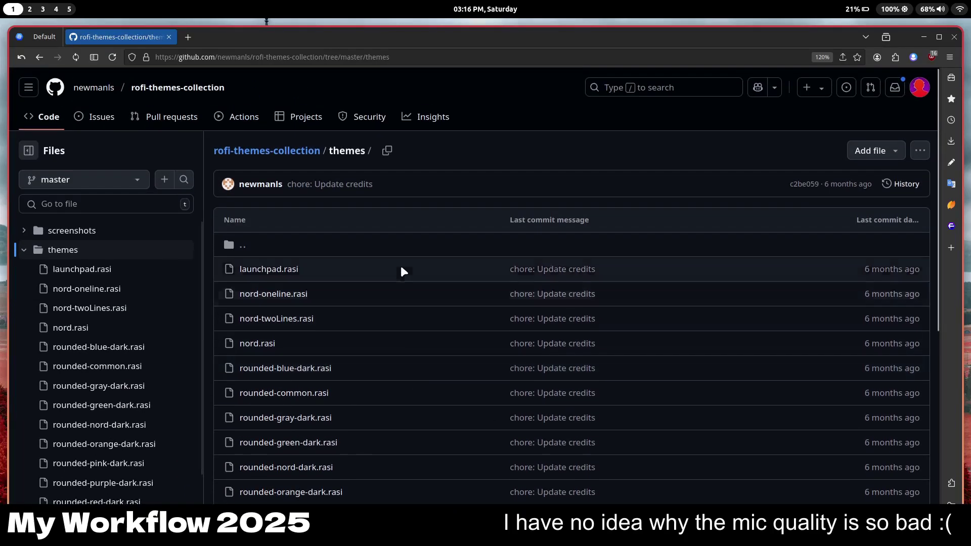
# Step: Launch the Rofi Theme Selector from the application launcher and dismiss it without choosing a theme
pyautogui.press('super+d')
pyautogui.write('rfi')
pyautogui.press('BackSpace')
pyautogui.press('BackSpace')
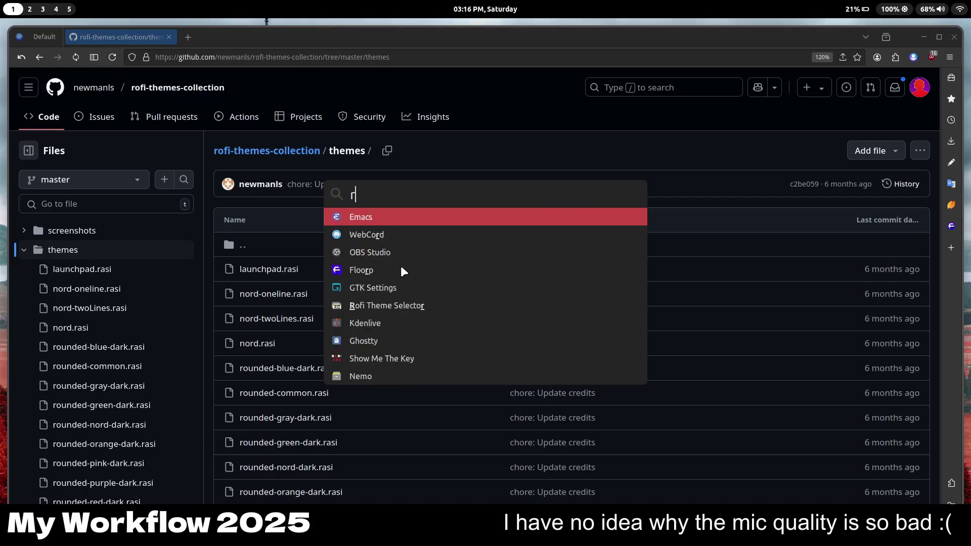
pyautogui.write('ofi the')
pyautogui.press('Return')
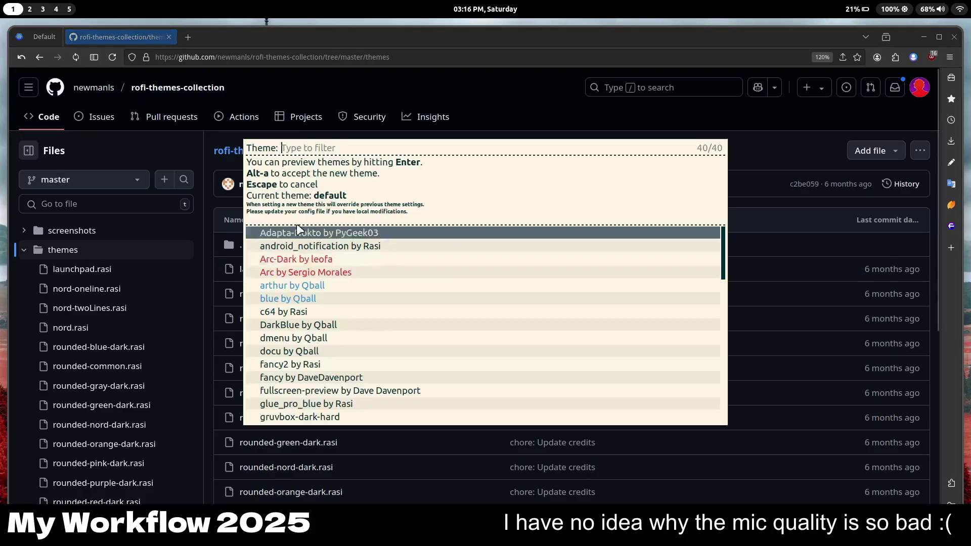
pyautogui.press('Escape')
# Step: Look through the repository's theme files and open spotlight-dark.rasi
pyautogui.scroll(-5, 437, 258)
pyautogui.scroll(-1, 437, 259)
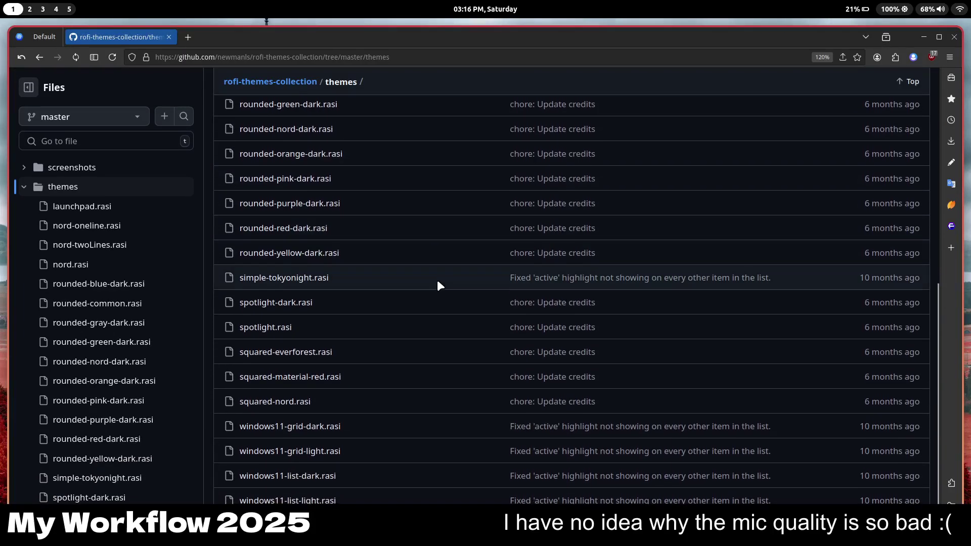
pyautogui.scroll(5, 437, 284)
pyautogui.scroll(-4, 404, 258)
pyautogui.scroll(3, 378, 283)
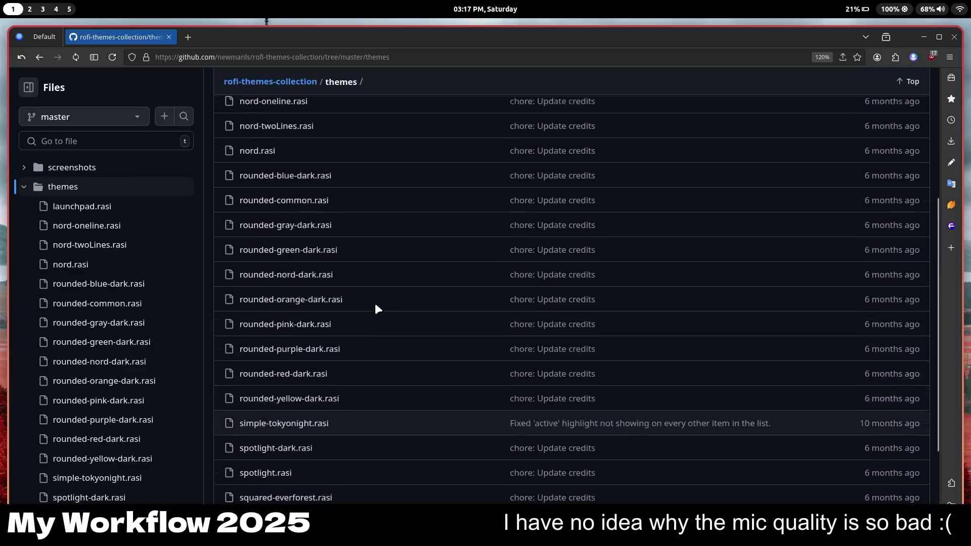
pyautogui.scroll(-3, 373, 344)
pyautogui.click(273, 302)
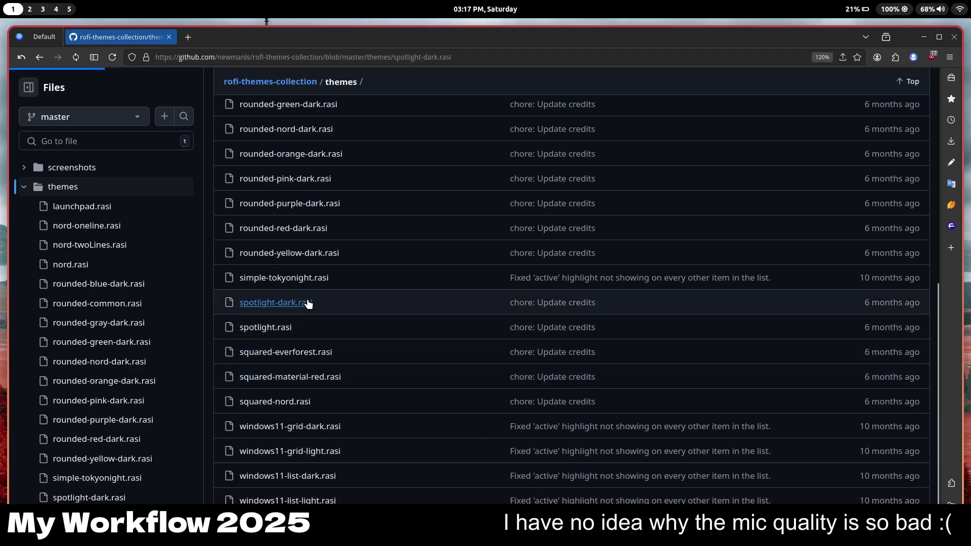
# Step: Close the terminal on workspace 4 and bring up the application launcher over the empty desktop, dismissing it without launching anything
pyautogui.press('super+d')
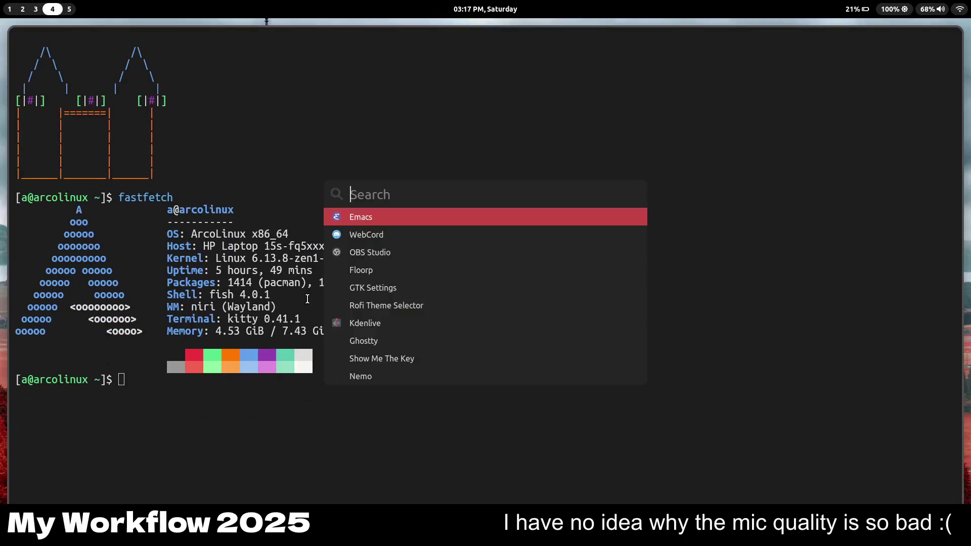
pyautogui.press('Escape')
pyautogui.press('super+q')
pyautogui.press('super+d')
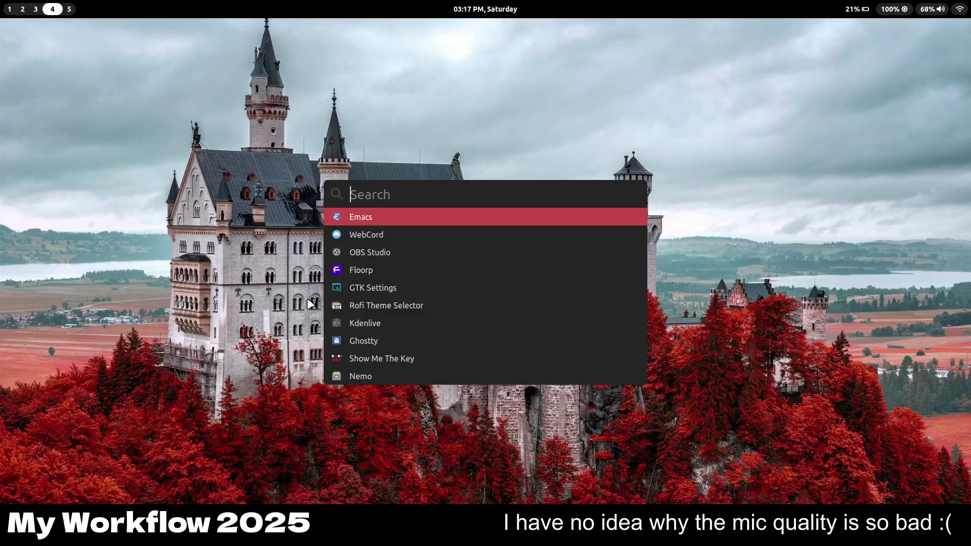
pyautogui.press('Escape')
# Step: Browse the available wallpapers in the wallpaper chooser and apply the one named liquid
pyautogui.press('super+w')
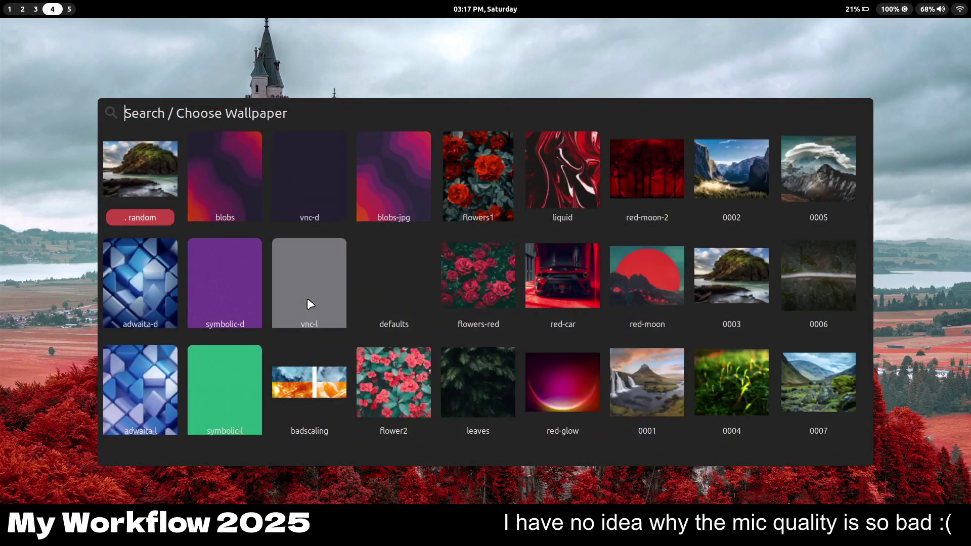
pyautogui.scroll(-1, 823, 395)
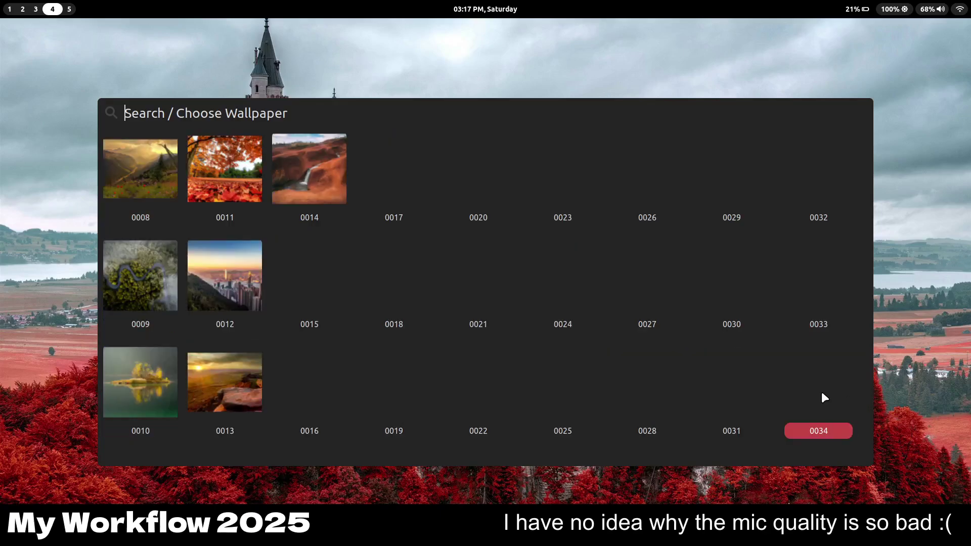
pyautogui.scroll(1, 152, 192)
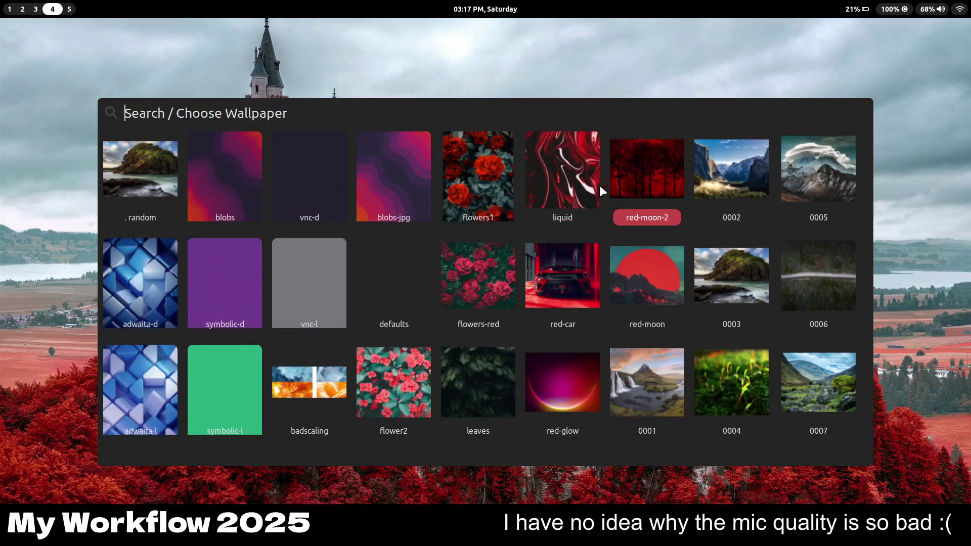
pyautogui.click(561, 170)
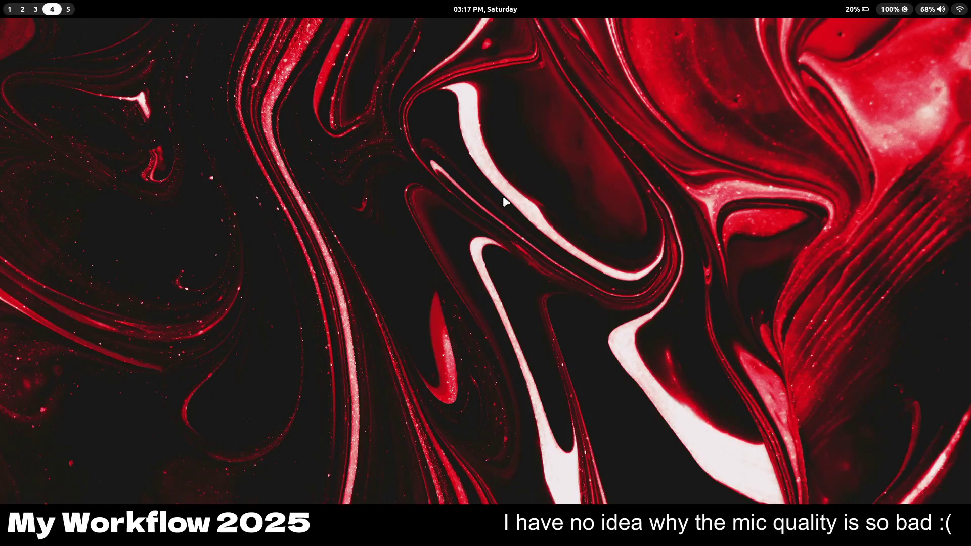
# Step: Set the desktop wallpaper to red-car, and look over the wallpaper chooser once more without picking another
pyautogui.press('super+w')
pyautogui.click(579, 281)
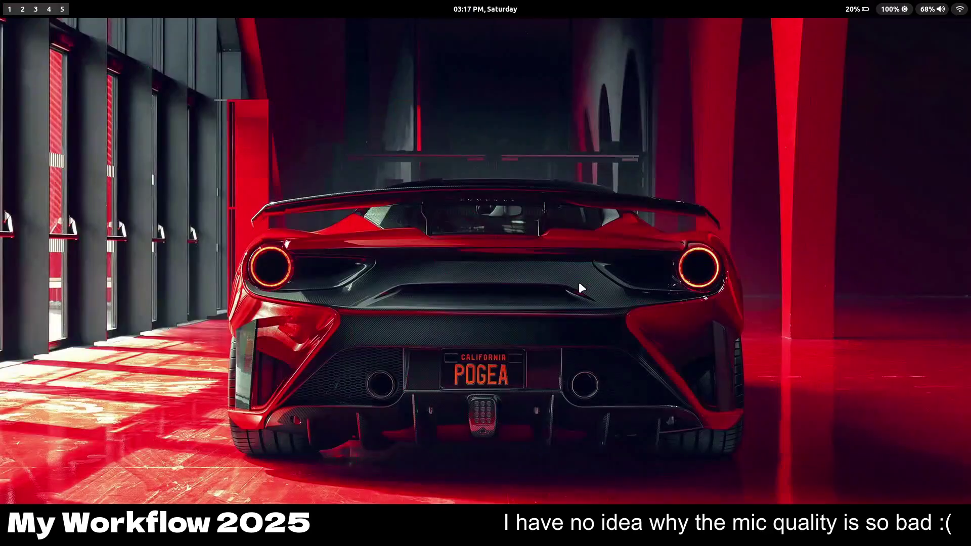
pyautogui.press('super+w')
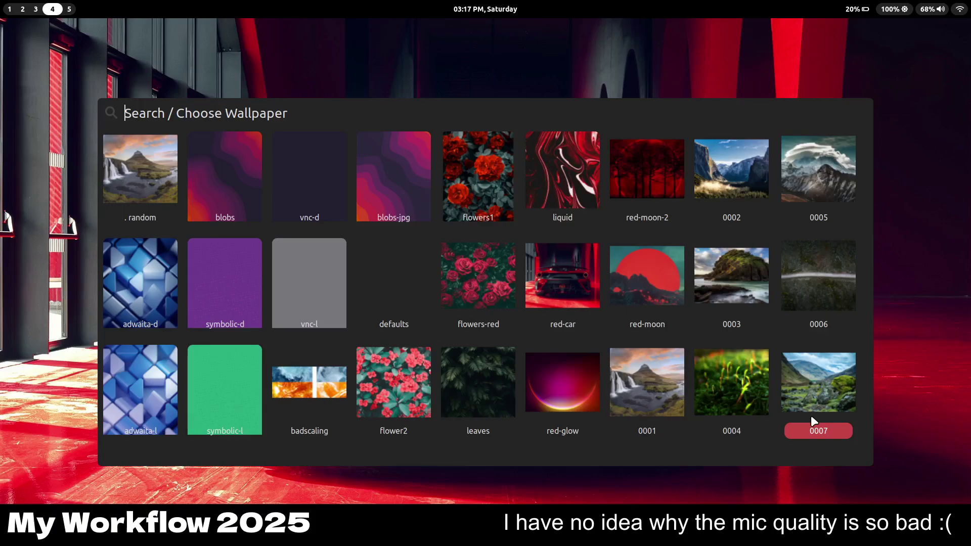
pyautogui.press('Escape')
# Step: Switch to the browser on workspace 1 and open reddit.com/r/wallpapers in a new tab
pyautogui.press('super+1')
pyautogui.hotkey('ctrl', 't')
pyautogui.write('reddit.')
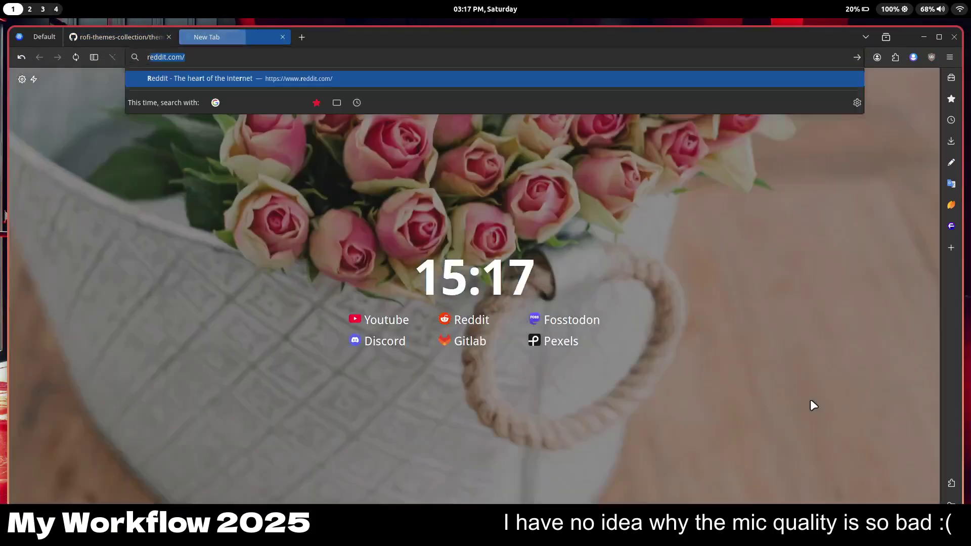
pyautogui.write('com/r/wall')
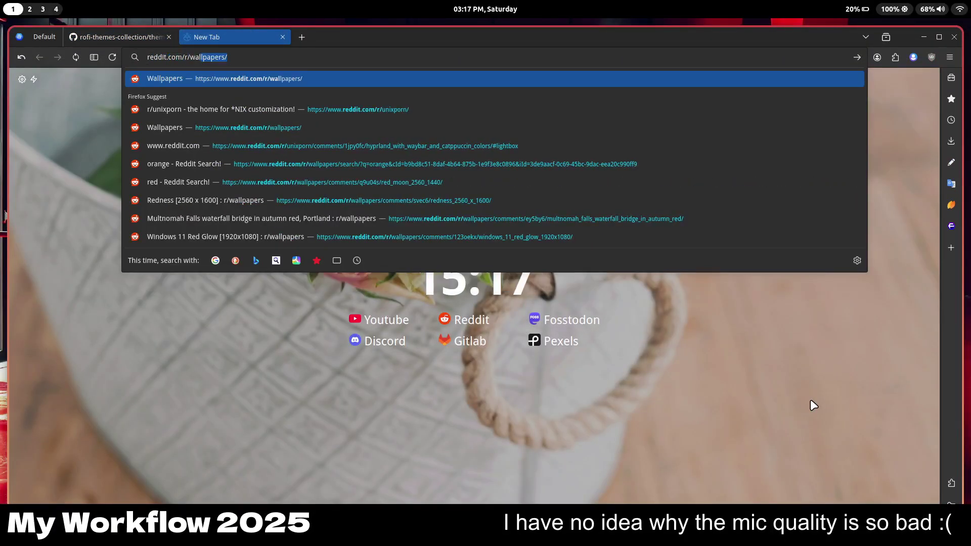
pyautogui.press('Return')
pyautogui.hotkey('ctrl', 't')
pyautogui.write('imgur.c')
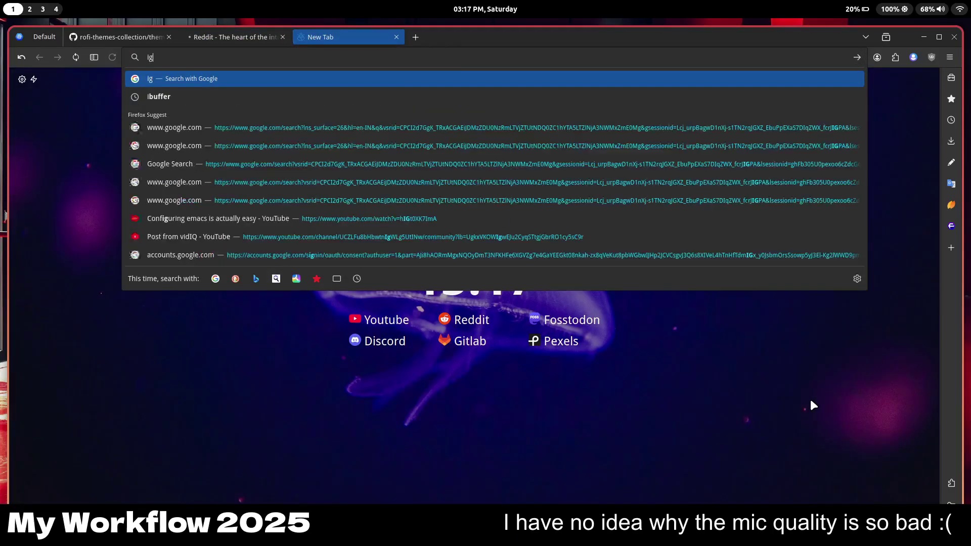
pyautogui.write('om')
pyautogui.press('Return')
# Step: Open the 4chan Wallpapers/General board, boards.4chan.org/wg/, in another new tab
pyautogui.hotkey('ctrl', 't')
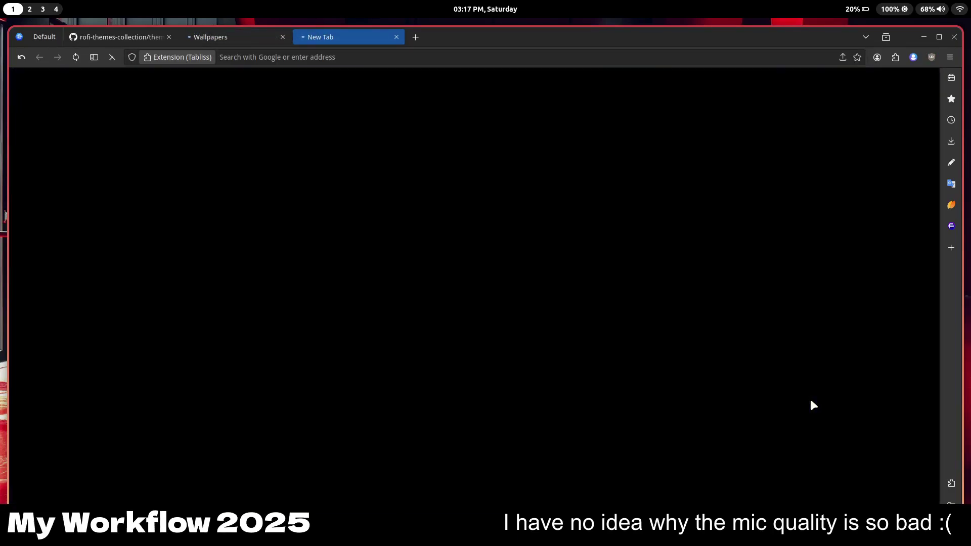
pyautogui.write('b')
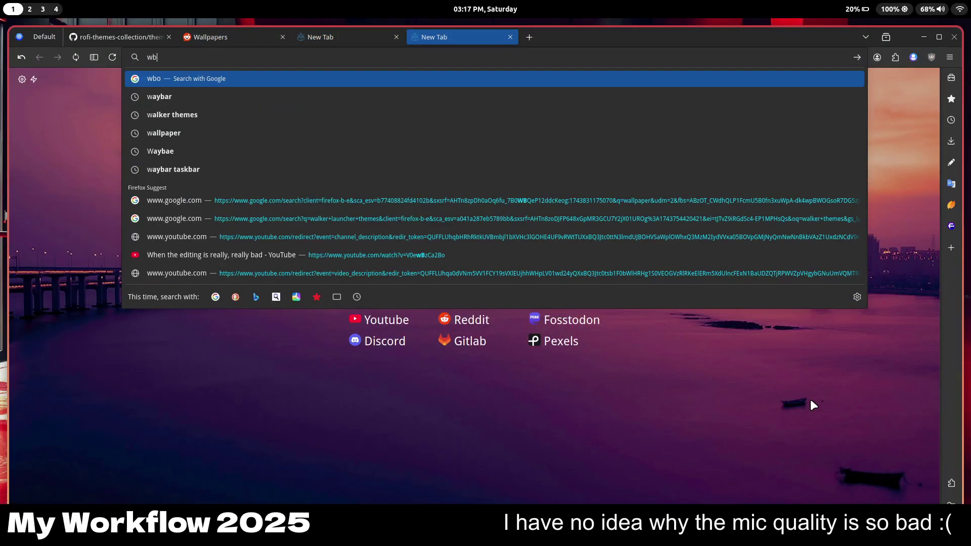
pyautogui.write('oards.4')
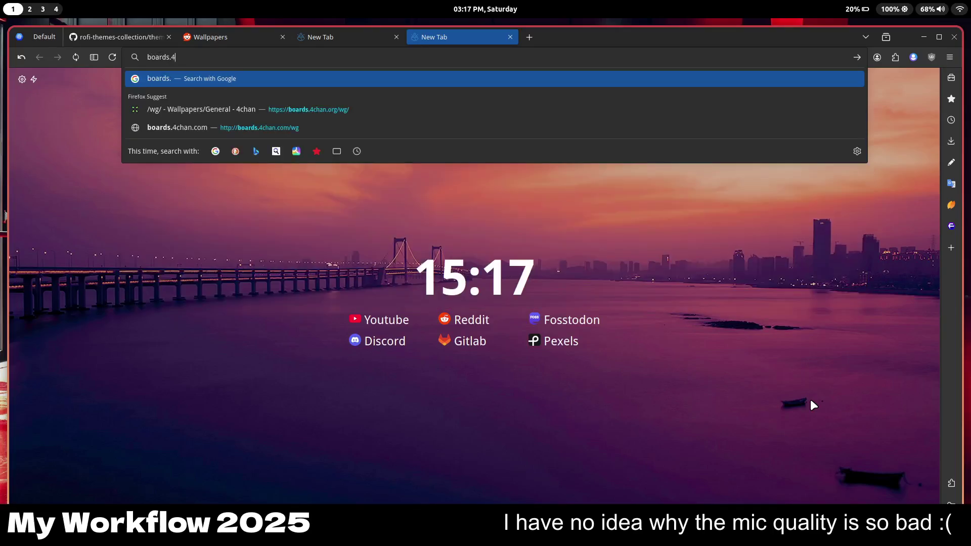
pyautogui.write('chan.org/')
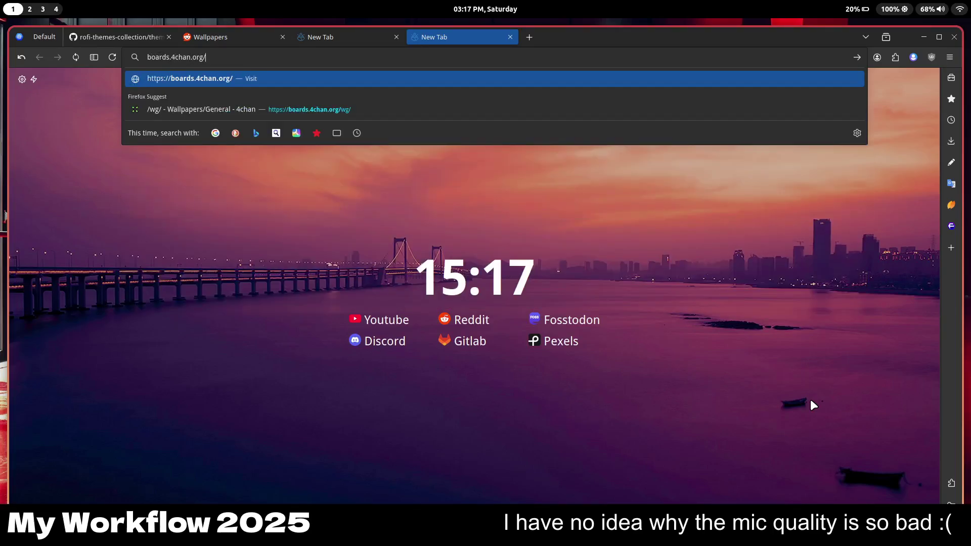
pyautogui.press('Down')
pyautogui.press('Return')
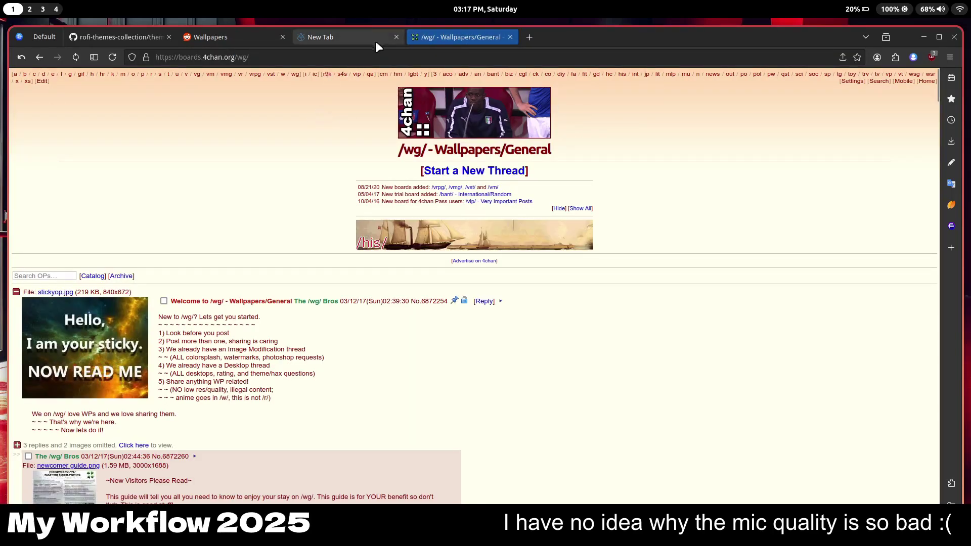
# Step: Return to the r/wallpapers tab and look through the subreddit's posts
pyautogui.click(375, 41)
pyautogui.click(199, 40)
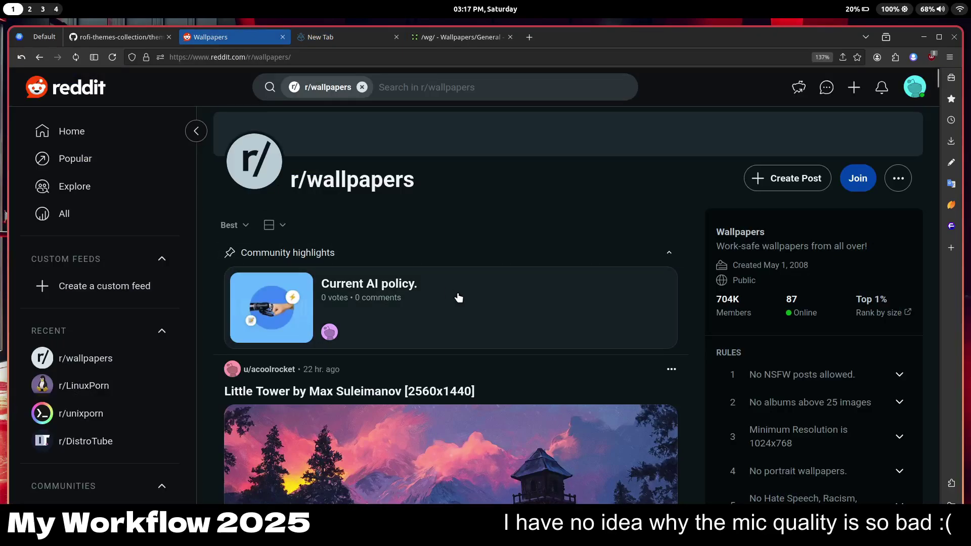
pyautogui.scroll(-15, 458, 298)
pyautogui.press('super+4')
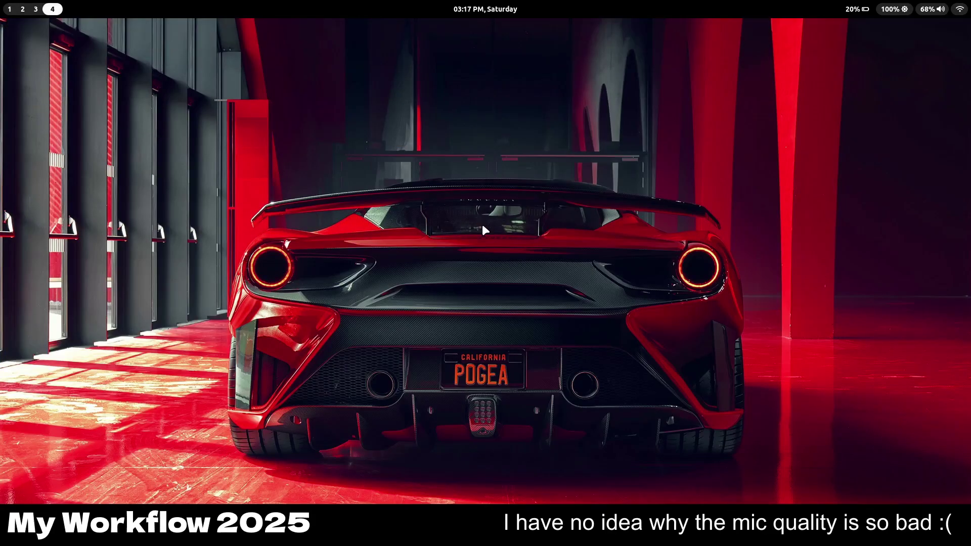
pyautogui.press('super+d')
pyautogui.press('Escape')
# Step: Float the OBS Studio window on workspace 3, make it narrower, and put it back into the tiled layout
pyautogui.press('super+3')
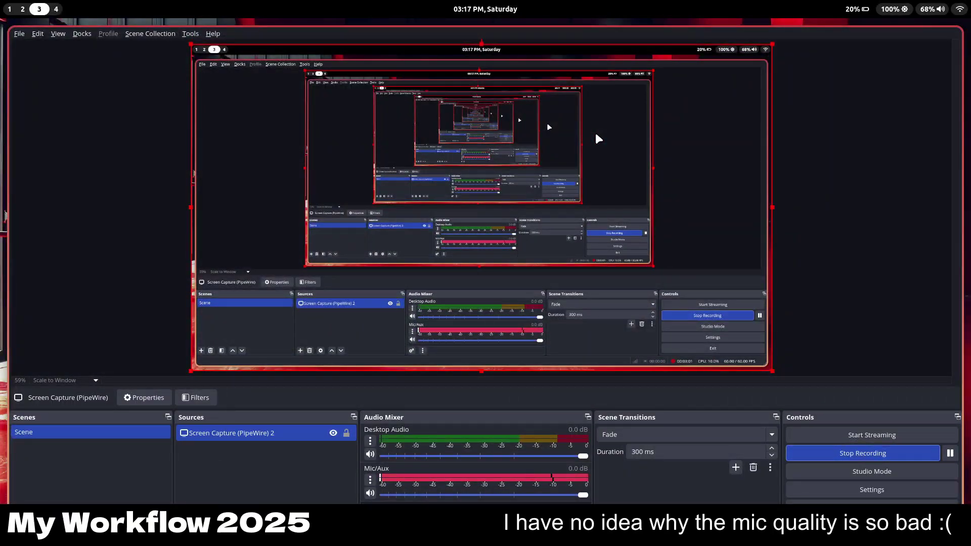
pyautogui.press('super+v')
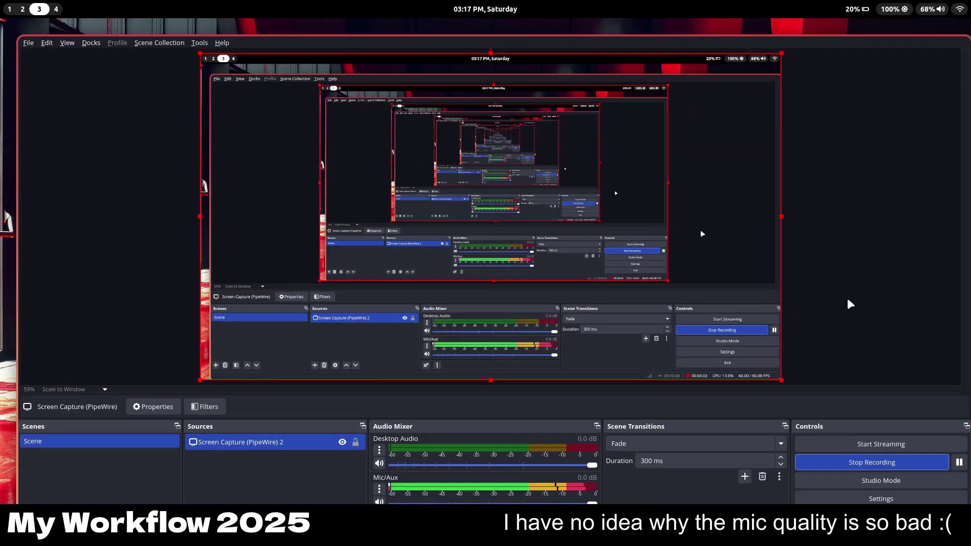
pyautogui.moveTo(887, 339); pyautogui.dragTo(764, 268)
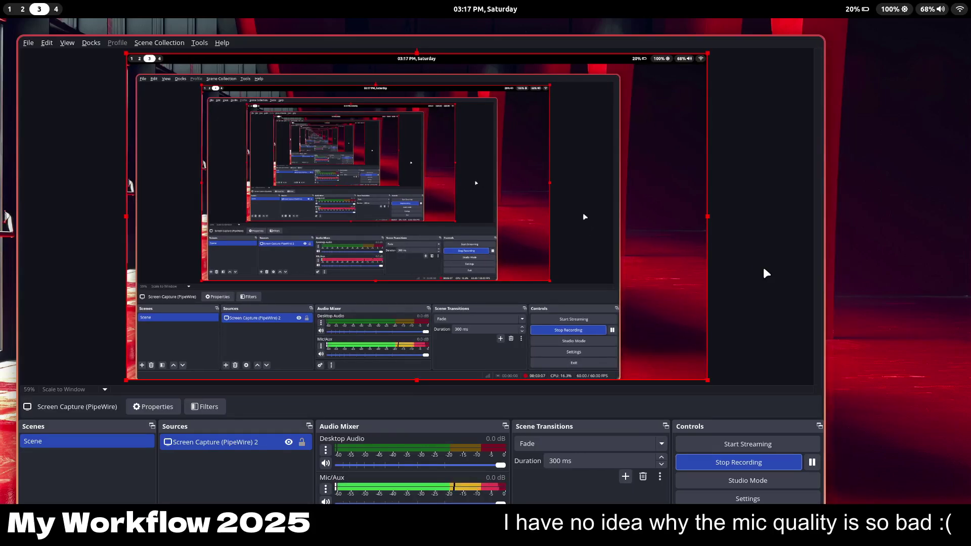
pyautogui.press('super+v')
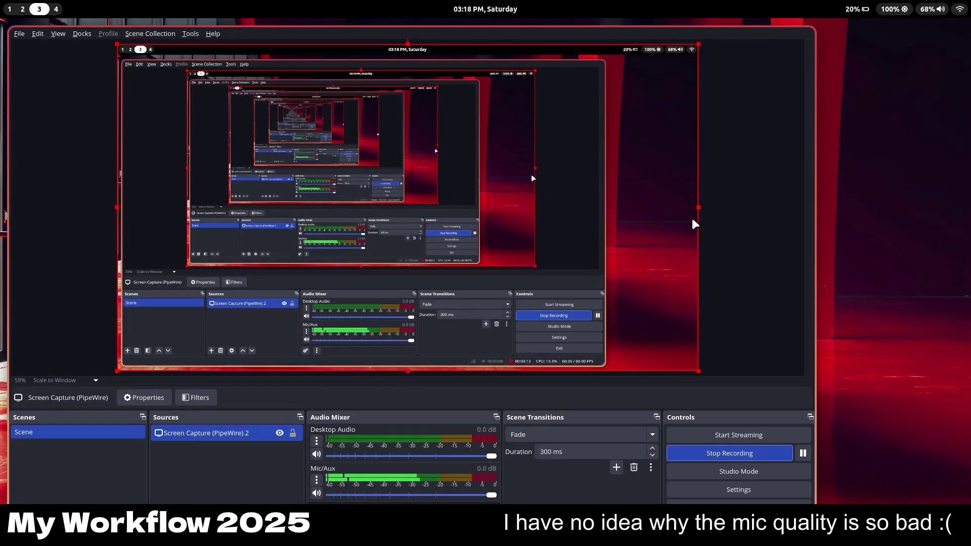
pyautogui.press('super+v')
# Step: Look at the Discord window on workspace 2 and return to workspace 3
pyautogui.press('super+2')
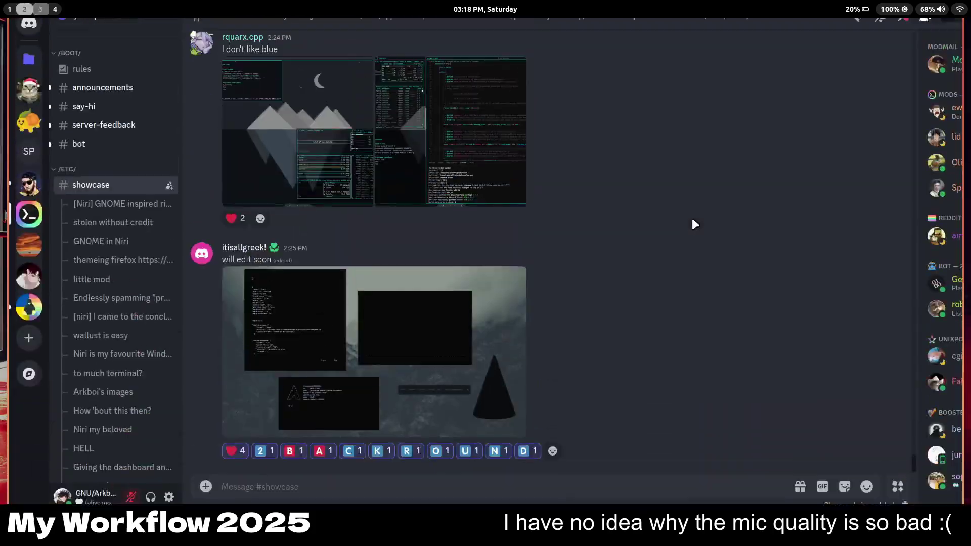
pyautogui.press('super+3')
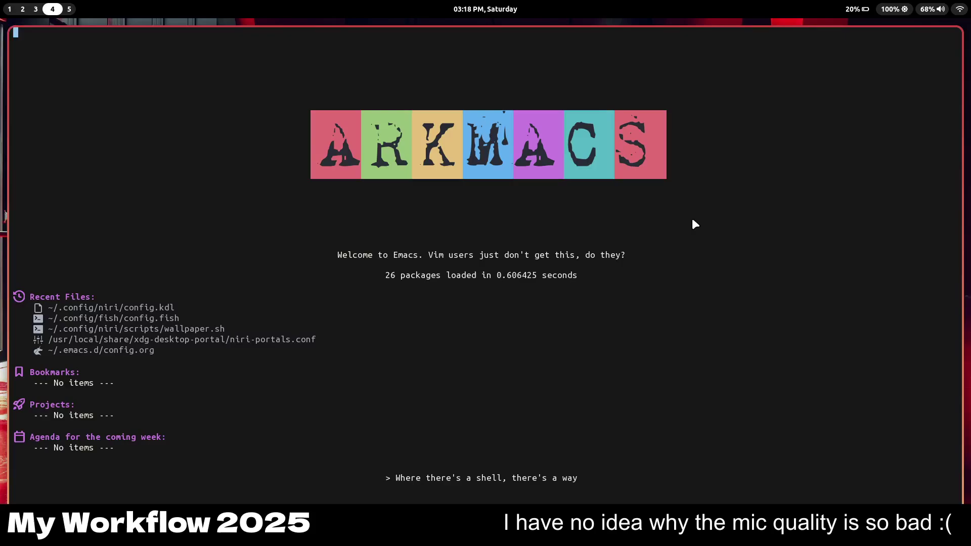
# Step: Open the file ~/dwm/config.h in Emacs and enlarge its text by three increments
pyautogui.hotkey('ctrl', 'x')
pyautogui.hotkey('ctrl', 'f')
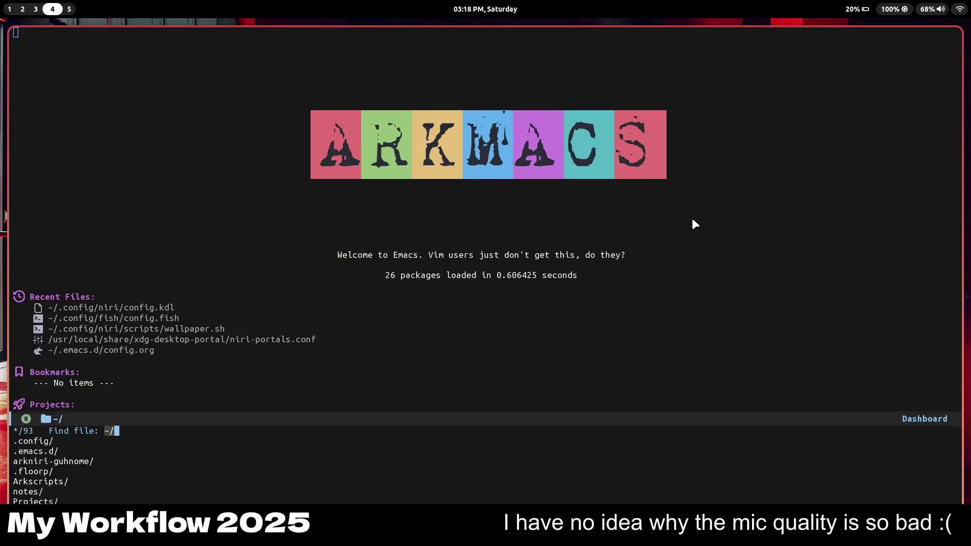
pyautogui.write('dwm/config.h')
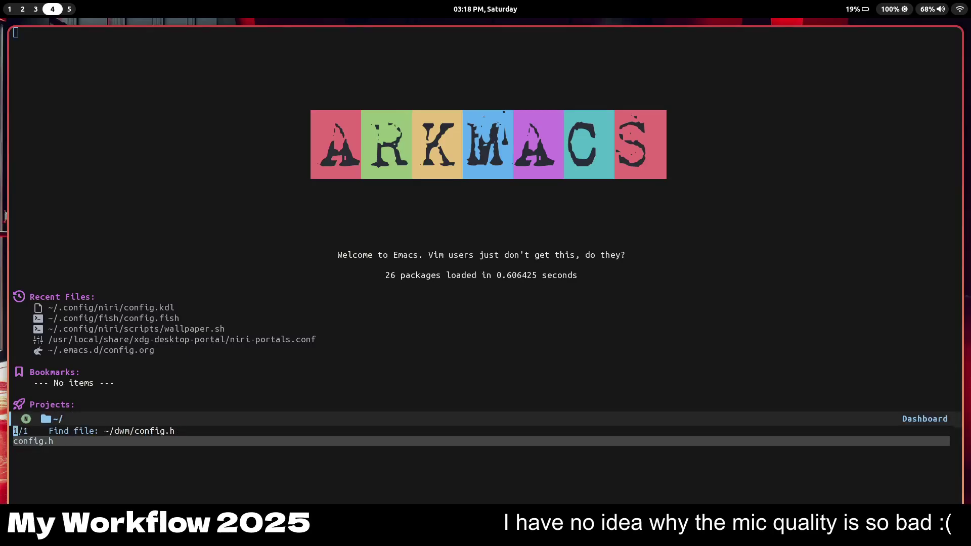
pyautogui.press('Return')
pyautogui.hotkey('ctrl', '=')
pyautogui.hotkey('ctrl', '=')
pyautogui.hotkey('ctrl', '=')
# Step: Search config.h for the termcmd definition and place the cursor on it
pyautogui.press('j')
pyautogui.press('j')
pyautogui.press('j')
pyautogui.press('j')
pyautogui.press('j')
pyautogui.press('j')
pyautogui.press('j')
pyautogui.press('j')
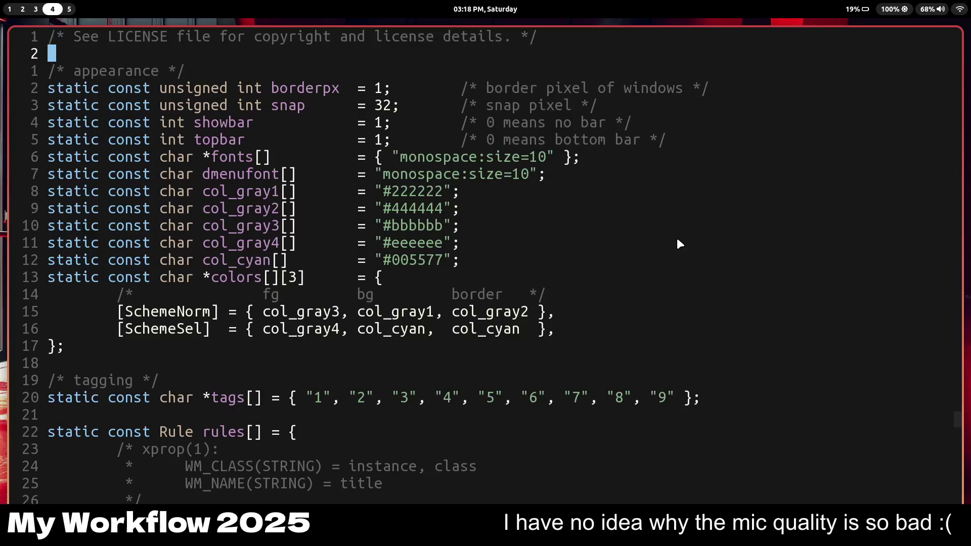
pyautogui.press('/')
pyautogui.write('termcm')
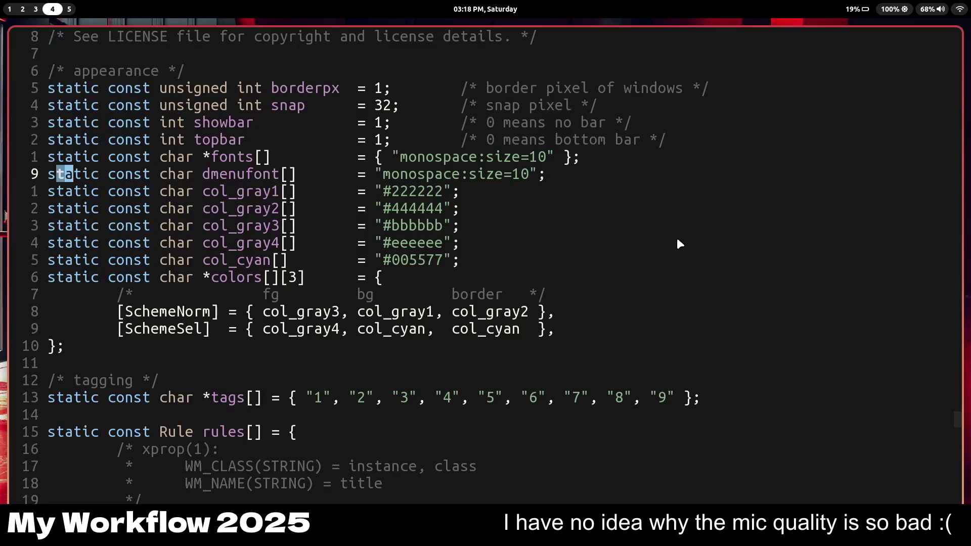
pyautogui.press('Return')
# Step: Change the terminal command in the termcmd definition to "kitty" and leave insert mode
pyautogui.press('l')
pyautogui.press('l')
pyautogui.press('l')
pyautogui.press('l')
pyautogui.press('l')
pyautogui.press('l')
pyautogui.press('l')
pyautogui.press('l')
pyautogui.press('l')
pyautogui.press('l')
pyautogui.press('l')
pyautogui.press('l')
pyautogui.press('l')
pyautogui.press('l')
pyautogui.press('l')
pyautogui.press('l')
pyautogui.press('l')
pyautogui.press('l')
pyautogui.press('l')
pyautogui.press('l')
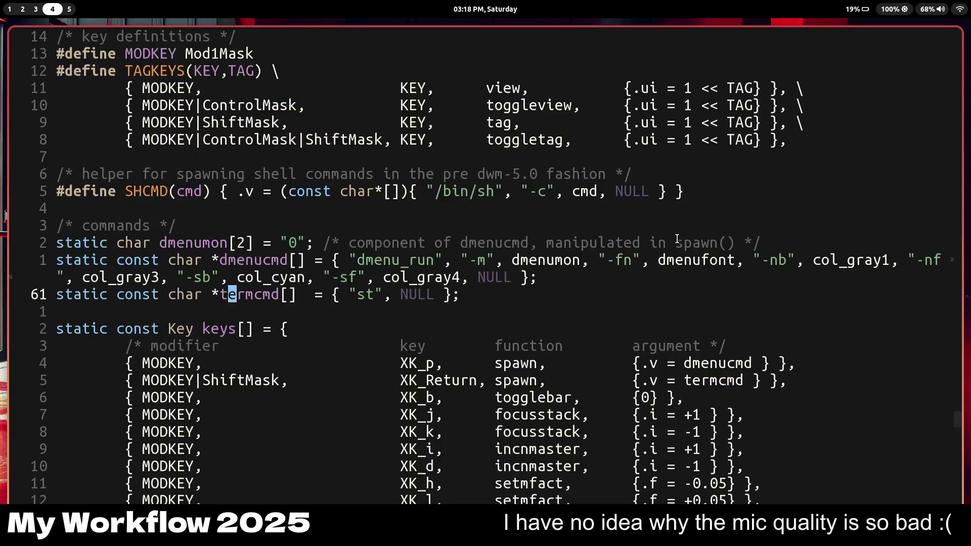
pyautogui.press('h')
pyautogui.press('h')
pyautogui.press('h')
pyautogui.press('h')
pyautogui.press('h')
pyautogui.press('h')
pyautogui.press('h')
pyautogui.press('h')
pyautogui.press('c')
pyautogui.press('i')
pyautogui.press('"')
pyautogui.write('kitty')
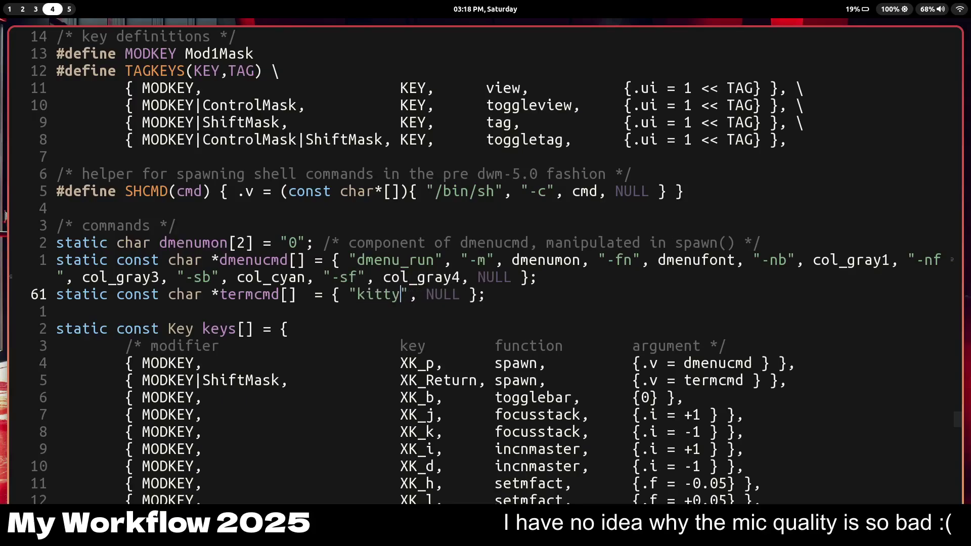
pyautogui.press('Escape')
# Step: Switch back to the dashboard buffer and start eshell
pyautogui.press('space')
pyautogui.press('b')
pyautogui.press('p')
pyautogui.hotkey('alt', 'x')
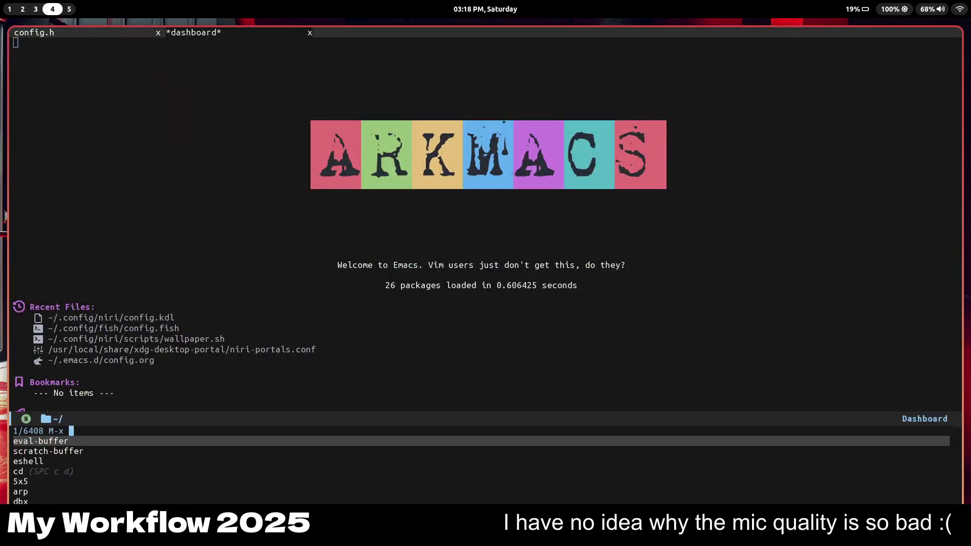
pyautogui.write('ehse')
pyautogui.write('eshel')
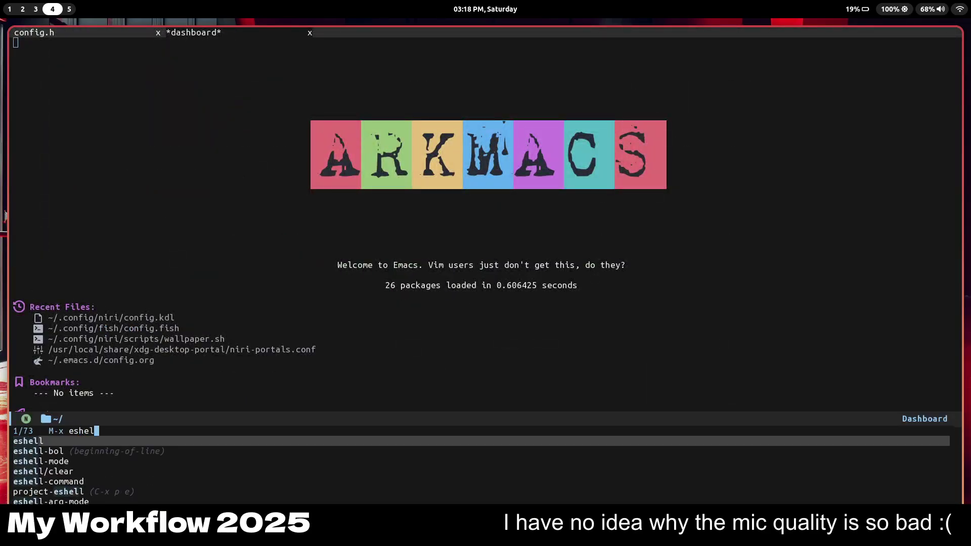
pyautogui.press('Return')
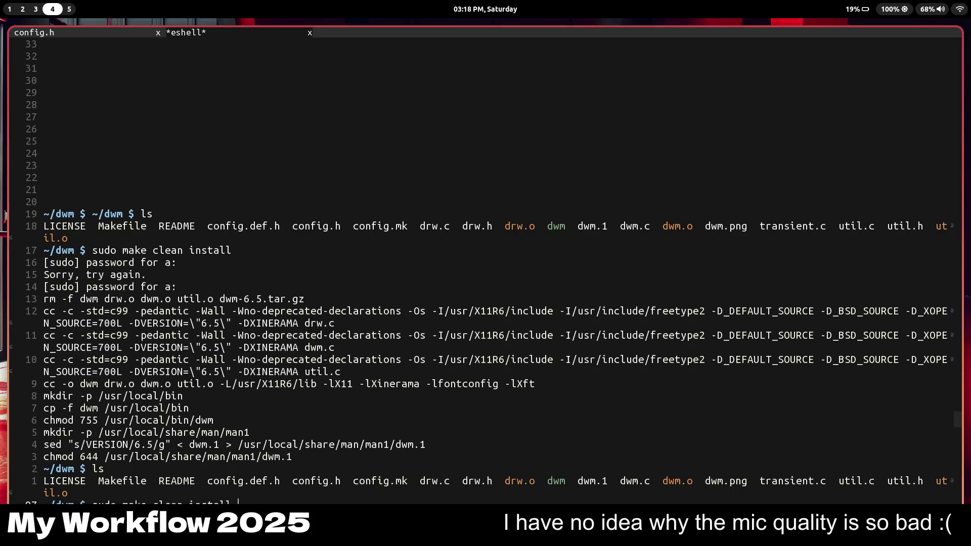
# Step: Run sudo make clean install in ~/dwm and enter the sudo password to rebuild dwm
pyautogui.press('Return')
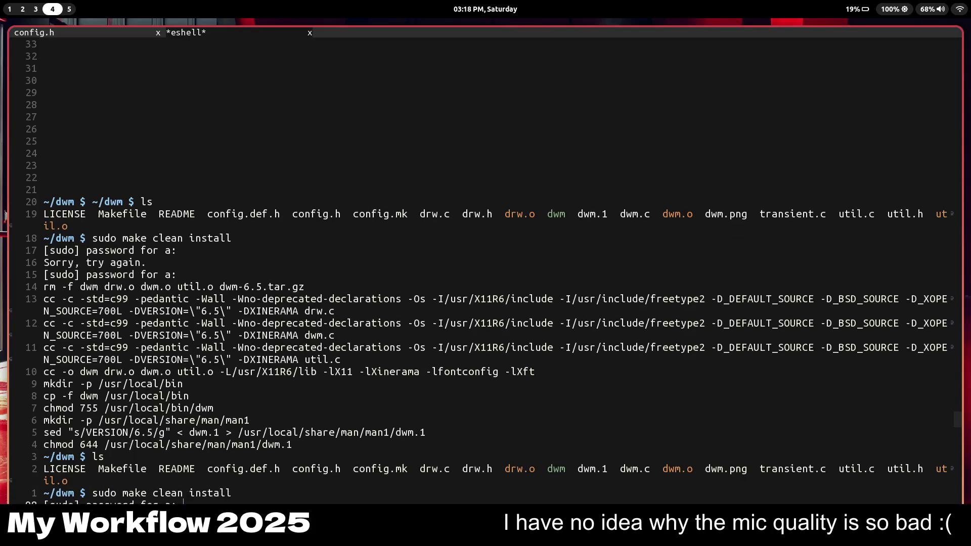
pyautogui.press('Return')
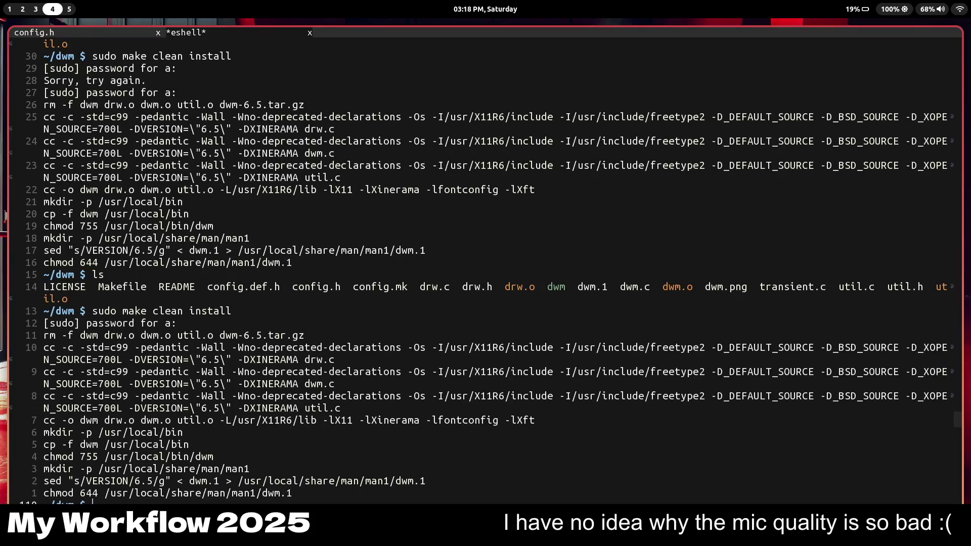
# Step: Clear the eshell output and exit the shell, closing Emacs
pyautogui.write('clear')
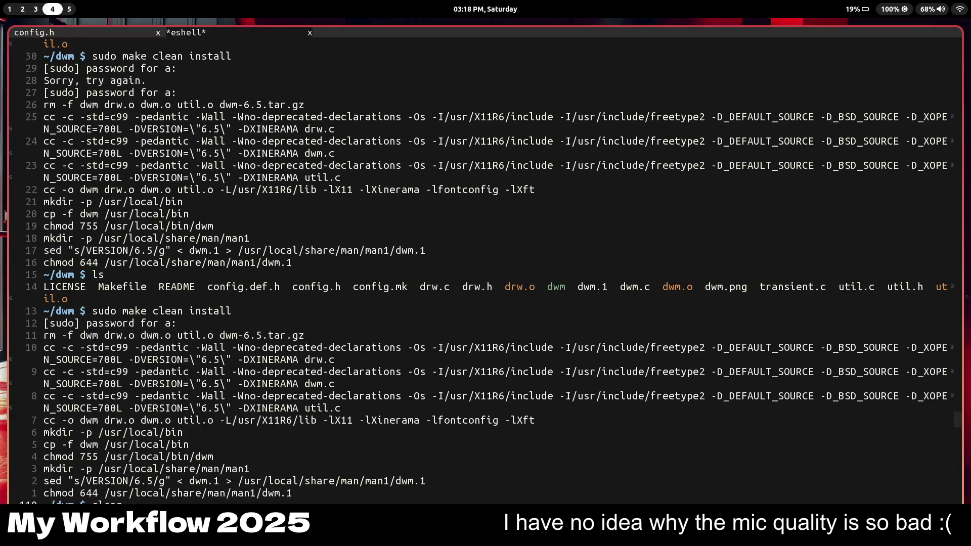
pyautogui.press('Return')
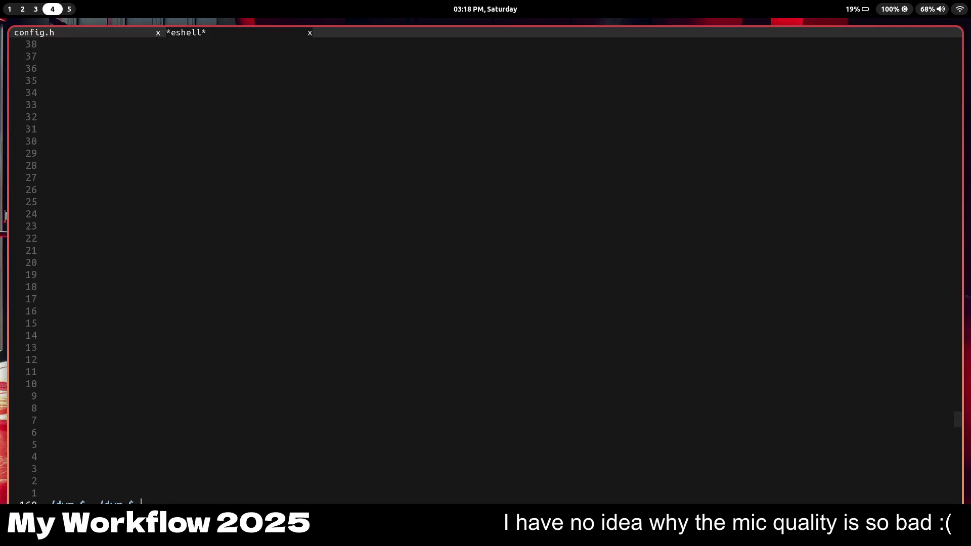
pyautogui.write('exit ^[')
pyautogui.press('Return')
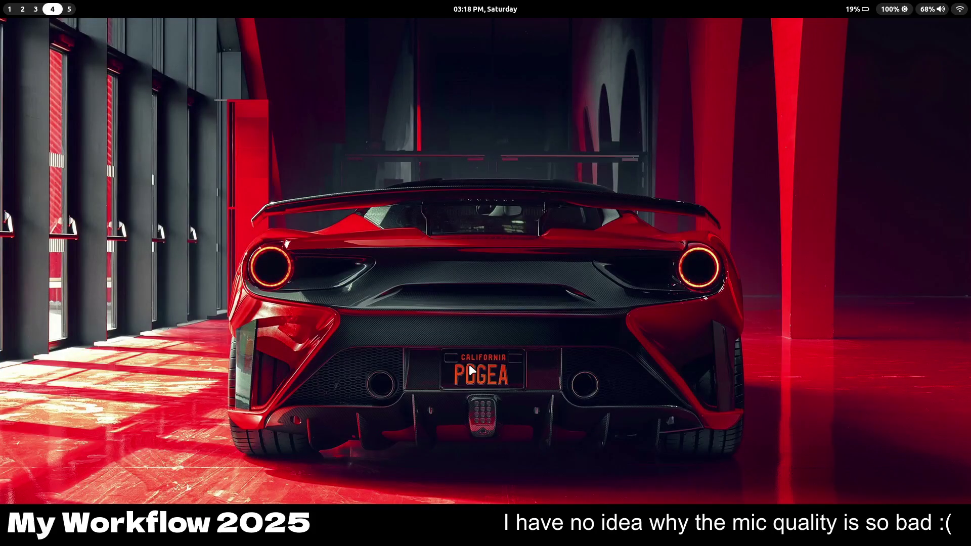
# Step: Open the wallpaper chooser and set wallpaper 0073, the castle above red trees, as the desktop background
pyautogui.press('super+w')
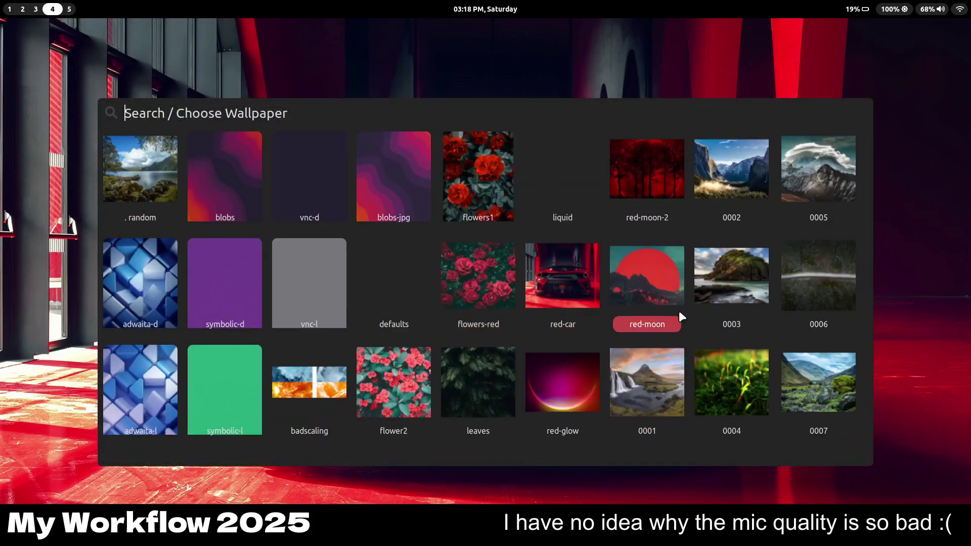
pyautogui.scroll(-2, 796, 416)
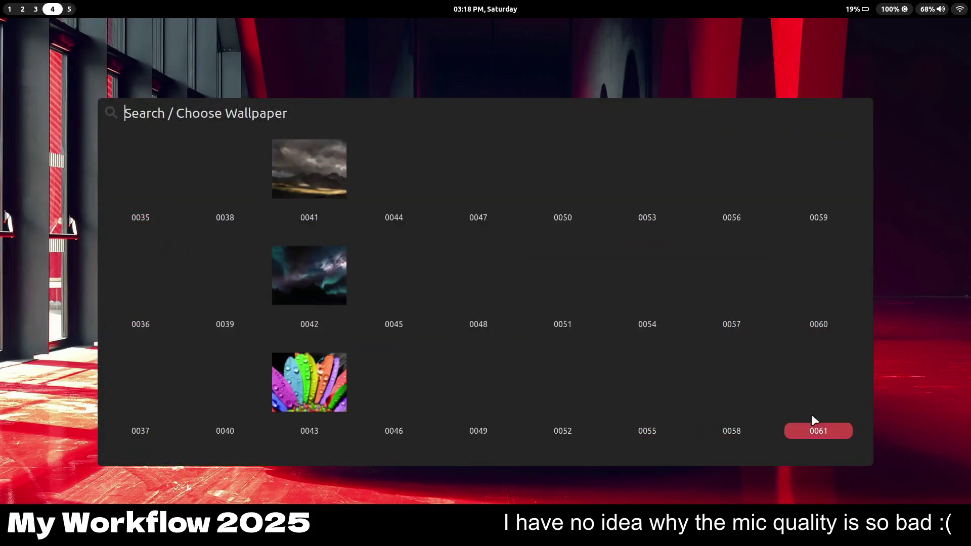
pyautogui.scroll(-1, 820, 397)
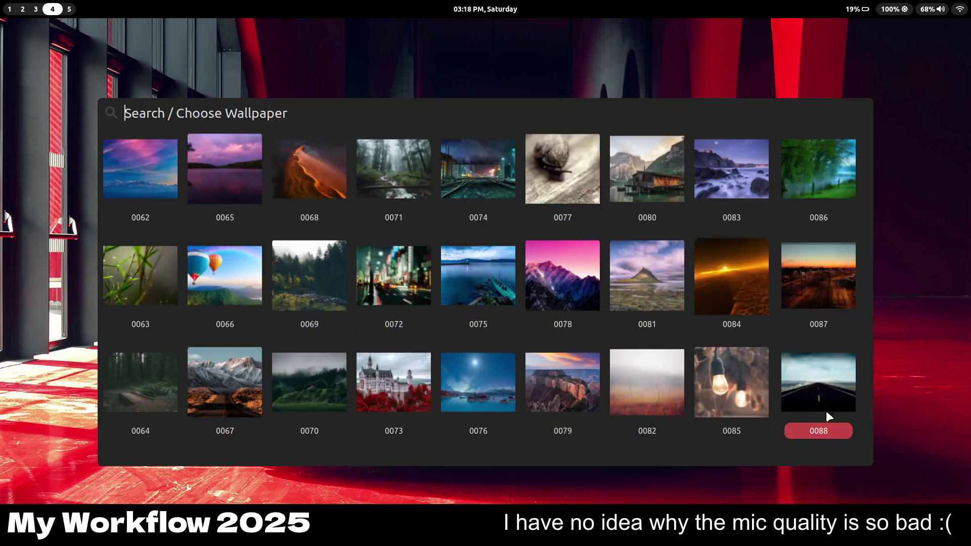
pyautogui.click(398, 383)
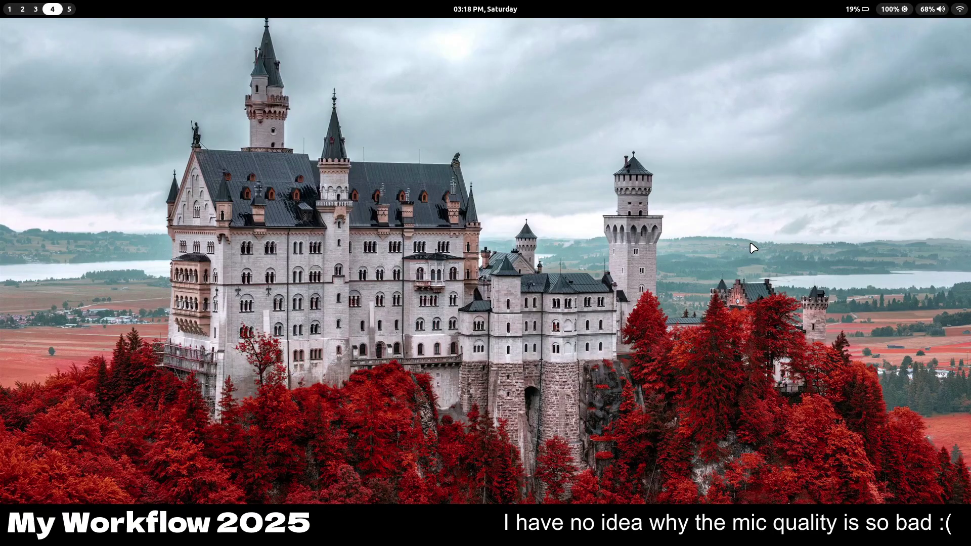
# Step: Switch to the browser on workspace 1 and open addons.mozilla.org in a new tab
pyautogui.press('super+1')
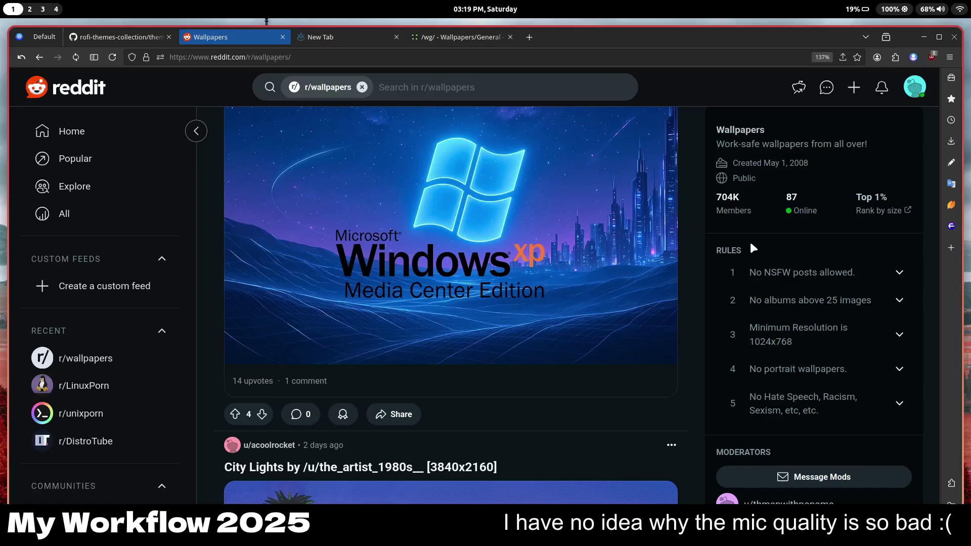
pyautogui.hotkey('ctrl', 't')
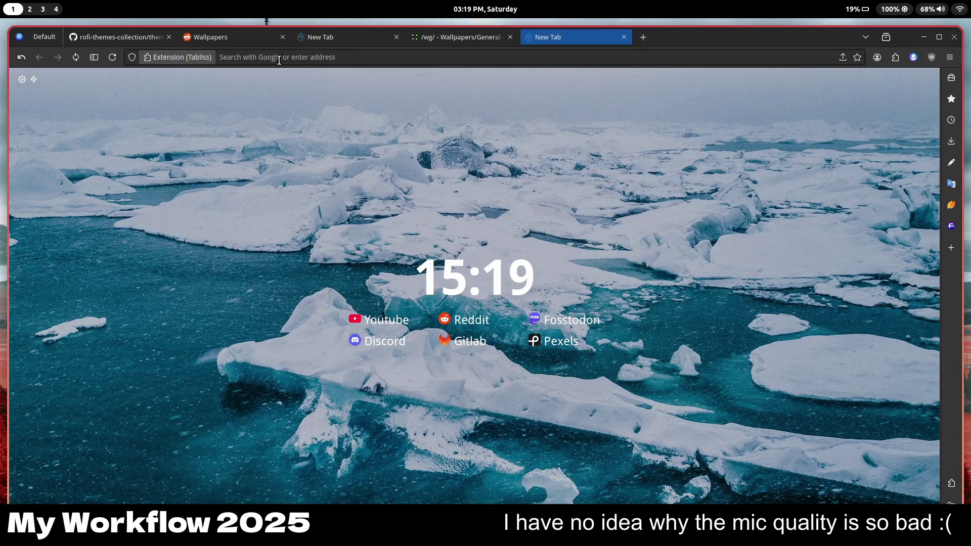
pyautogui.write('addons.mozilla.org/')
pyautogui.press('Return')
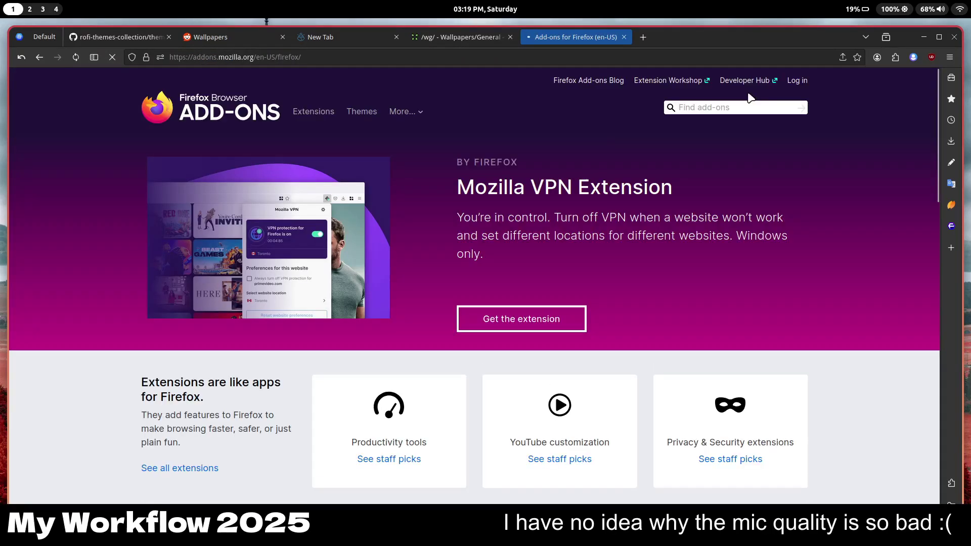
# Step: Search the Firefox add-ons site for "tabliss" and open the Tabliss - New Tab extension page
pyautogui.click(769, 107)
pyautogui.write('tabliss')
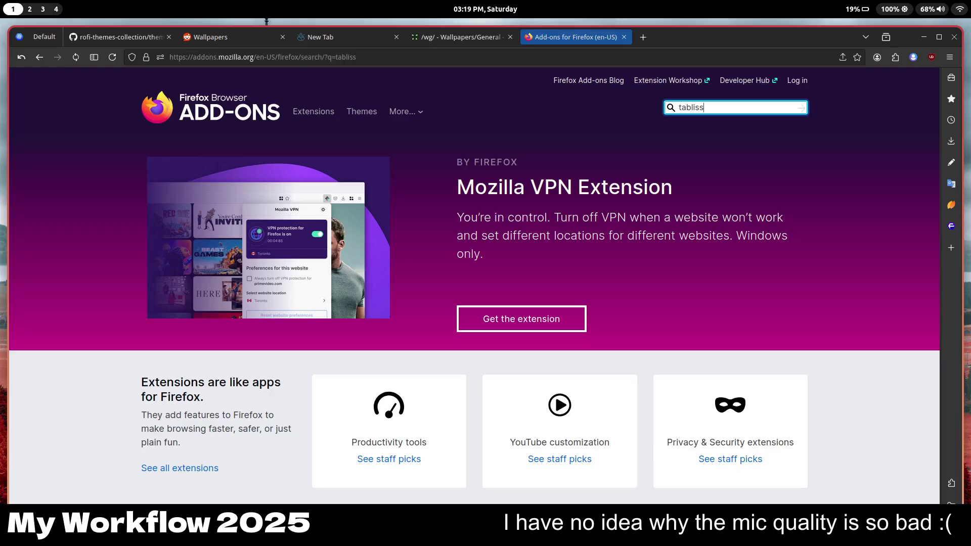
pyautogui.press('Return')
pyautogui.click(465, 251)
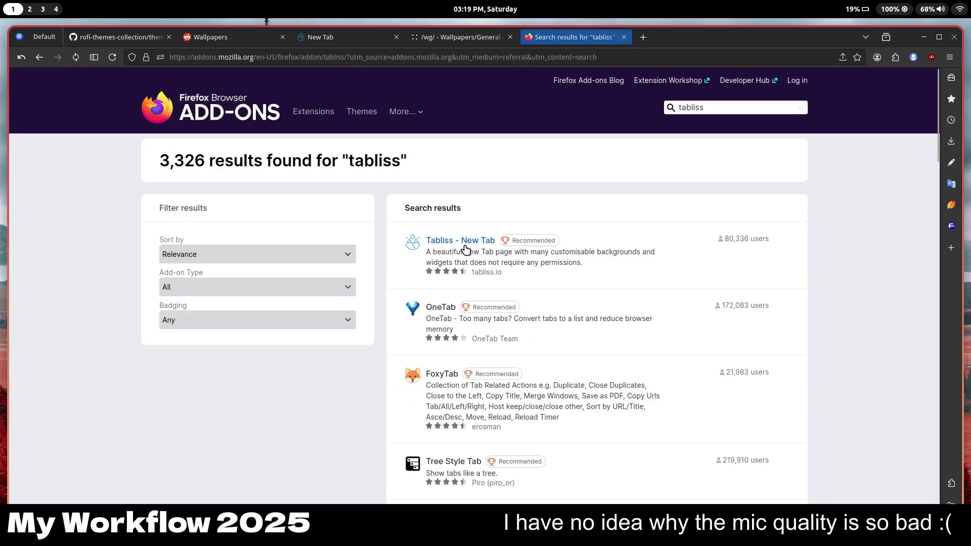
# Step: From a new tab, load the Fosstodon shortcut in a background tab and return to workspace 4
pyautogui.click(643, 38)
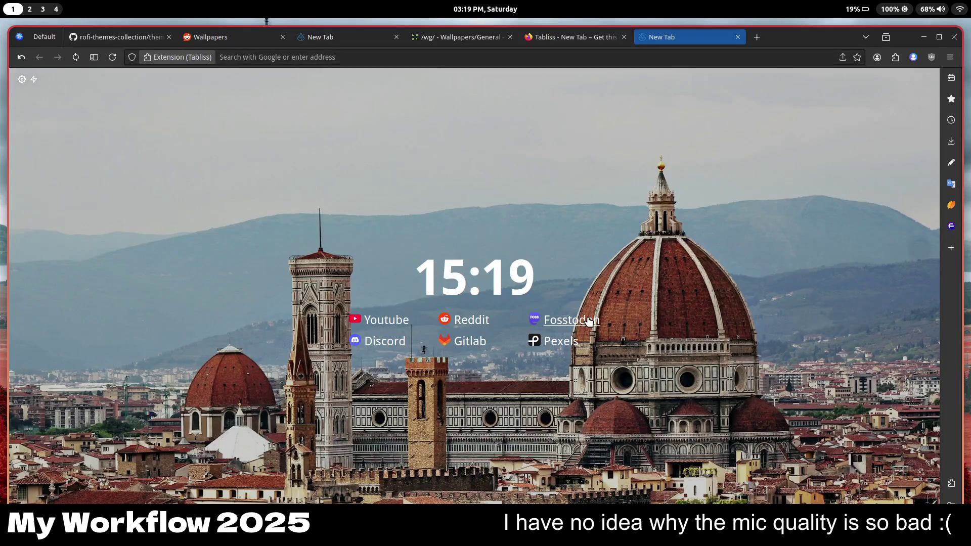
pyautogui.middleClick(582, 321)
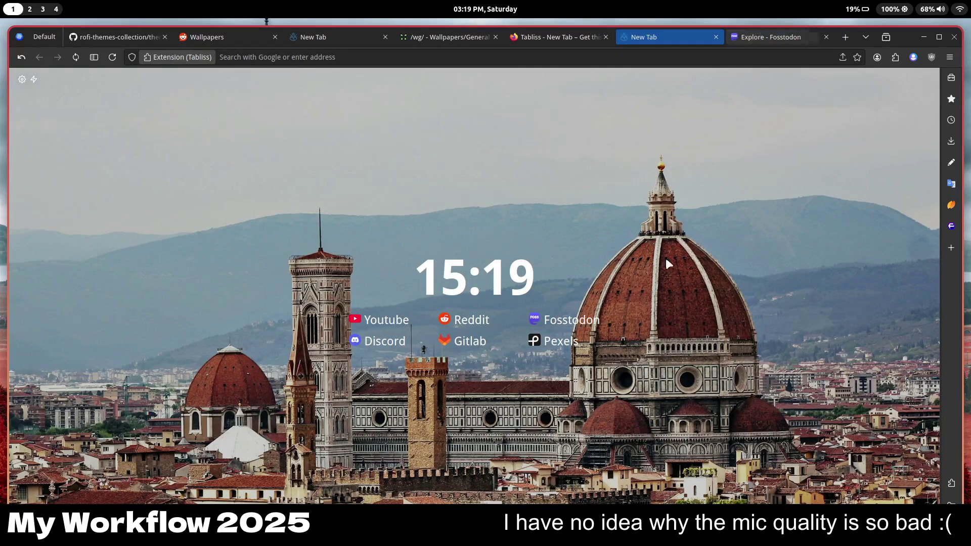
pyautogui.press('super+4')
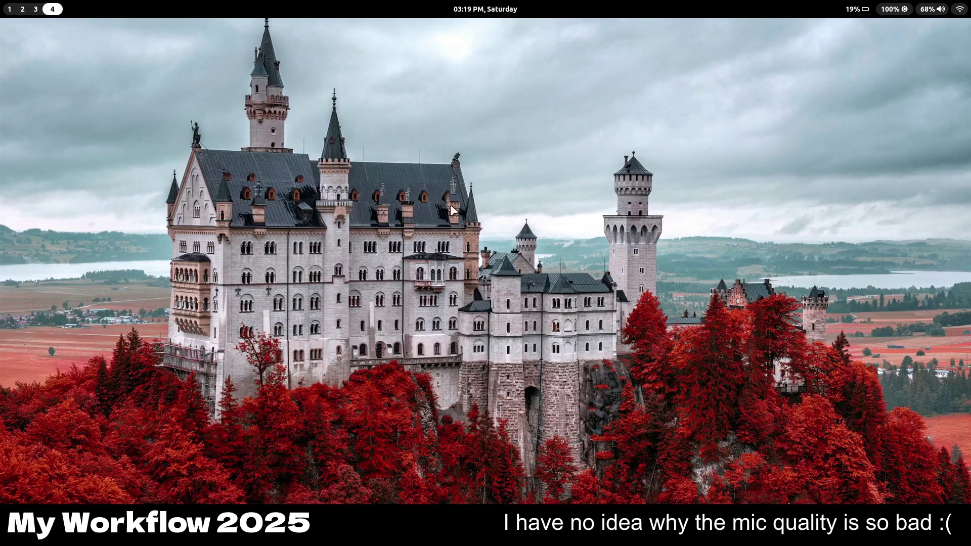
# Step: Search the application launcher for "Files" and launch the Files file manager
pyautogui.press('super+d')
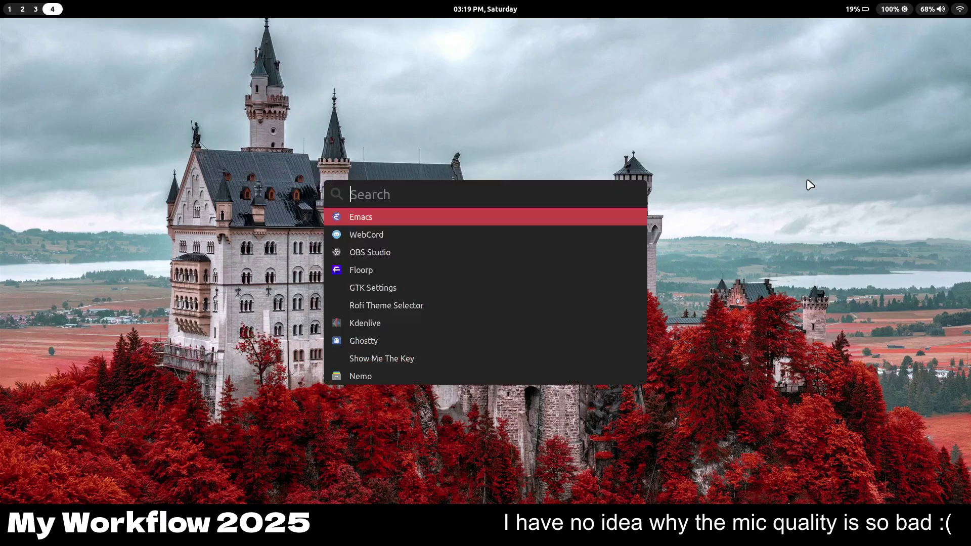
pyautogui.write('Files')
pyautogui.press('Down')
pyautogui.press('Down')
pyautogui.press('Down')
pyautogui.press('Down')
pyautogui.press('Down')
pyautogui.press('Down')
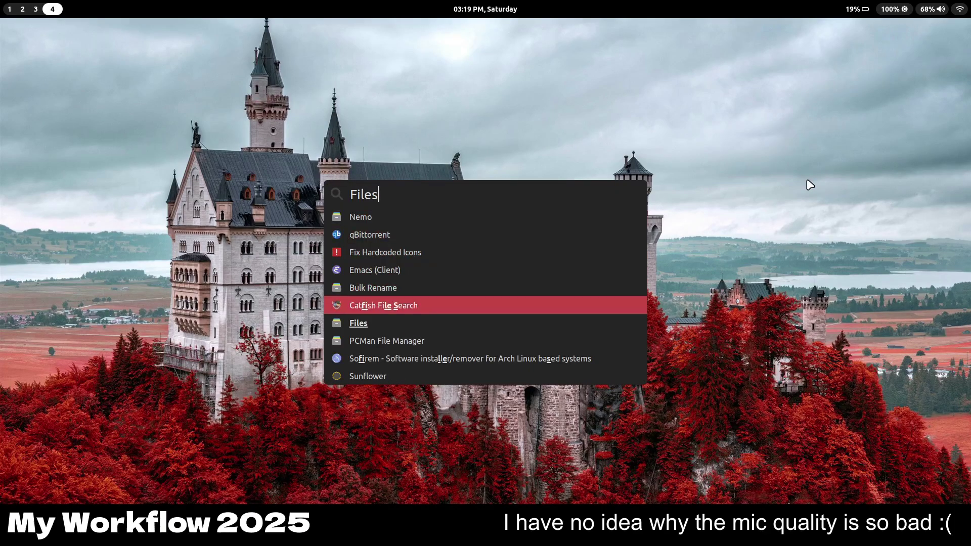
pyautogui.press('Return')
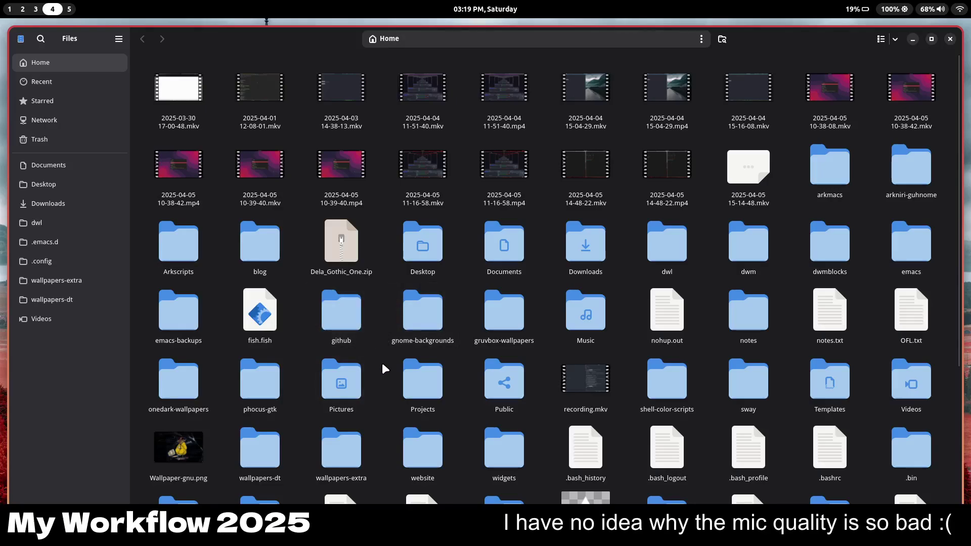
# Step: Close the Files window
pyautogui.press('super+d')
pyautogui.press('Escape')
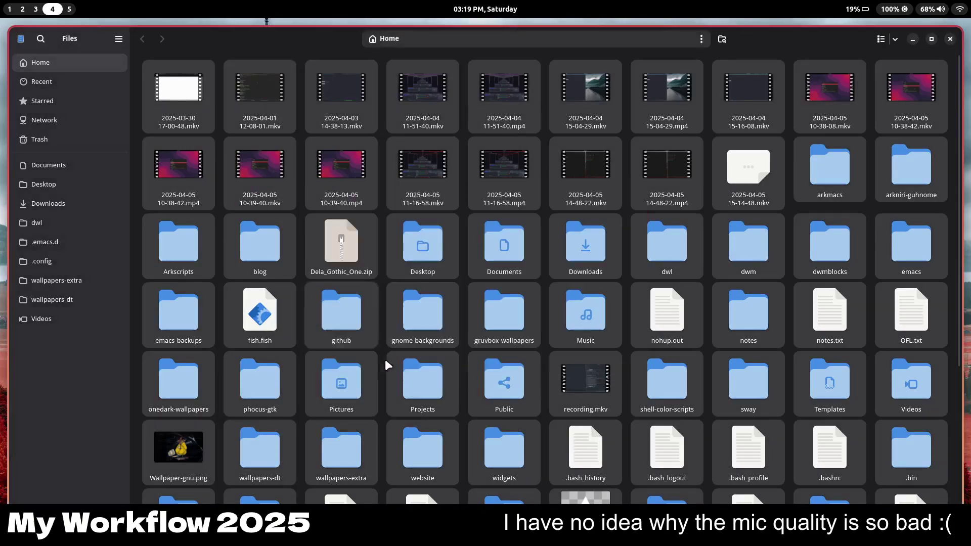
pyautogui.press('super+q')
# Step: Launch GTK Settings from the launcher, view the available icon themes, and close the window
pyautogui.press('super+d')
pyautogui.write('gtk sett')
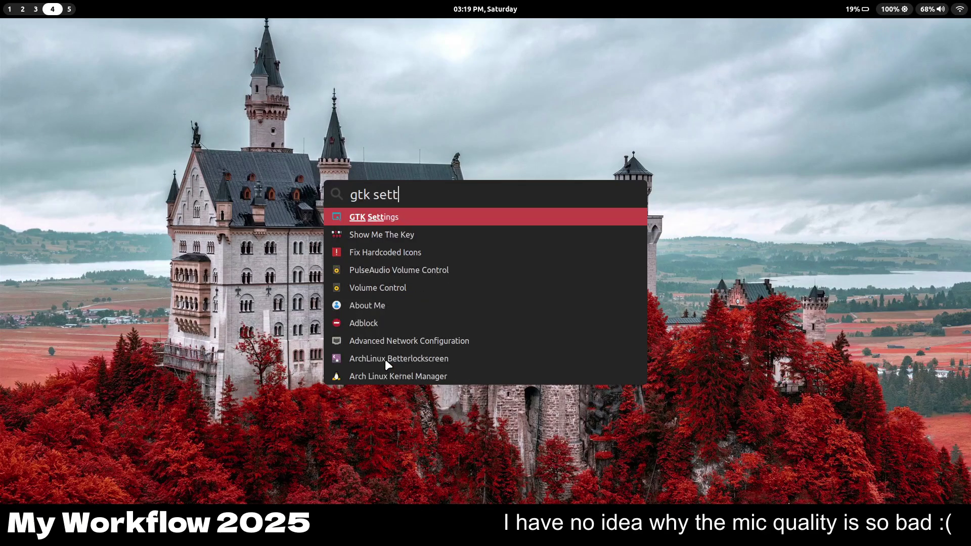
pyautogui.press('Return')
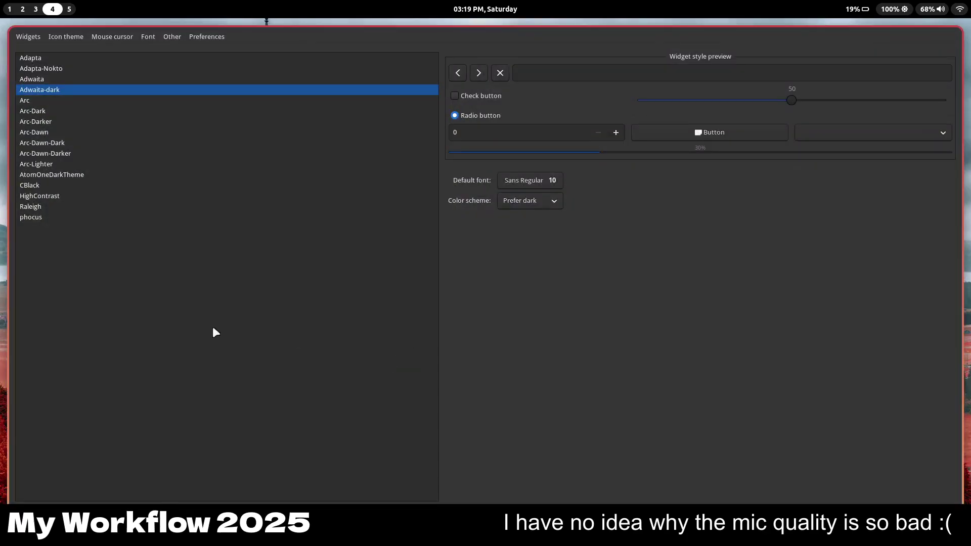
pyautogui.click(68, 35)
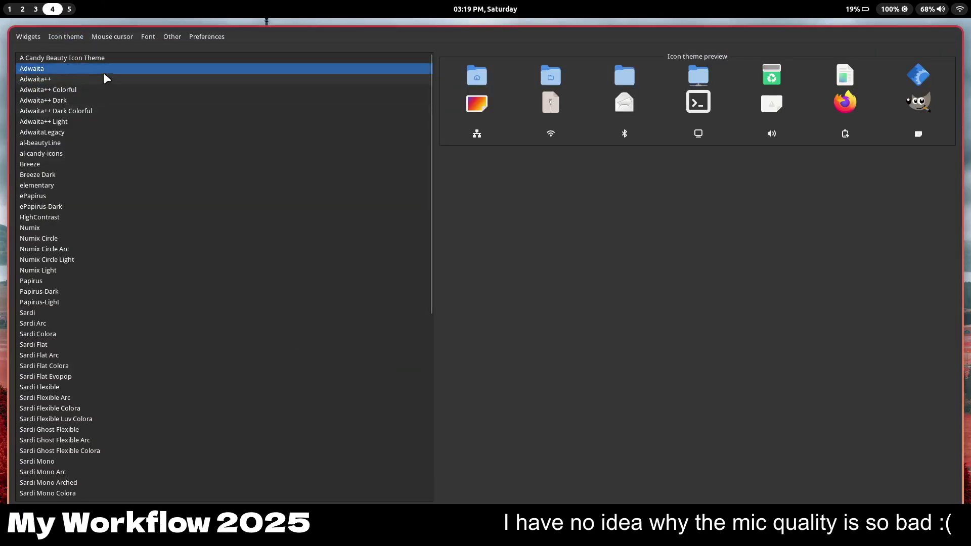
pyautogui.press('super+q')
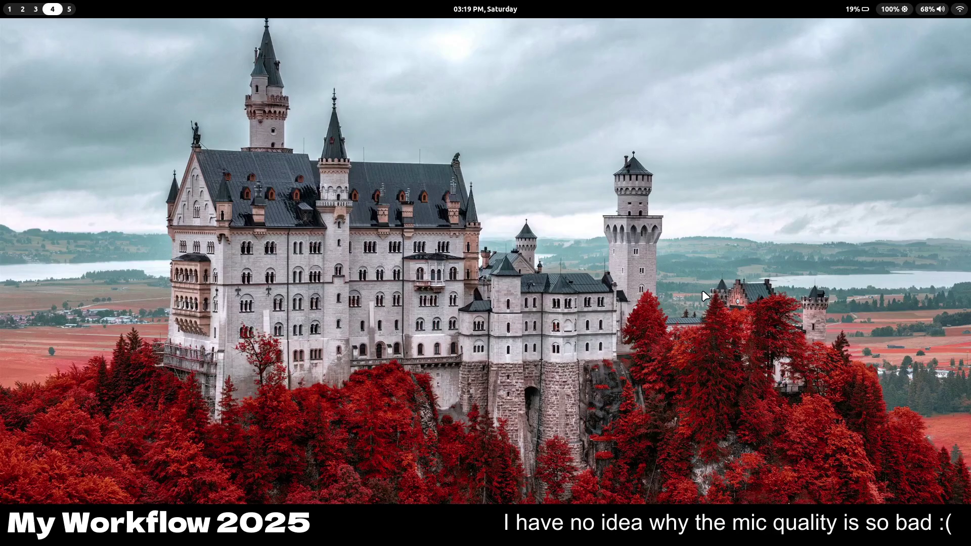
# Step: Switch between the Discord chat on workspace 2 and the browser on workspace 1, ending on empty workspace 4
pyautogui.press('super+2')
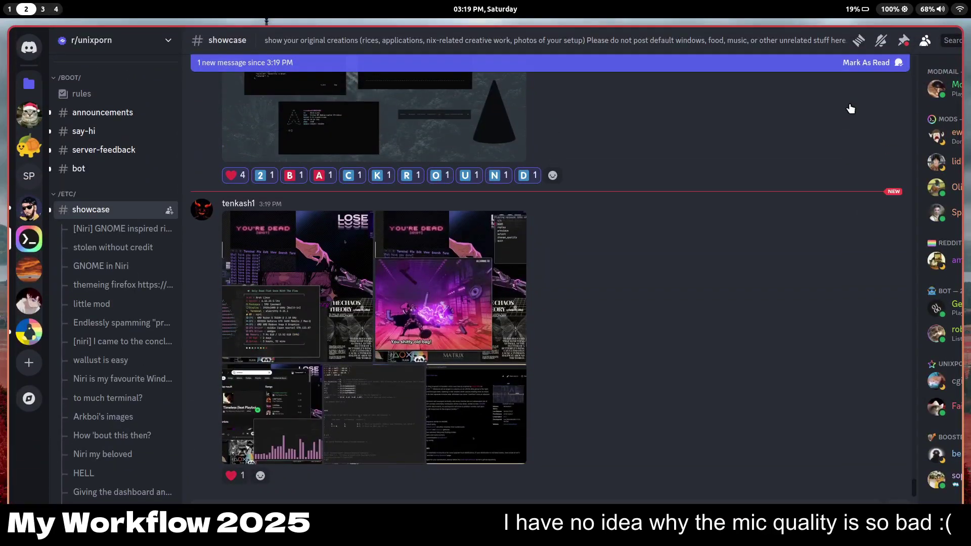
pyautogui.press('super+1')
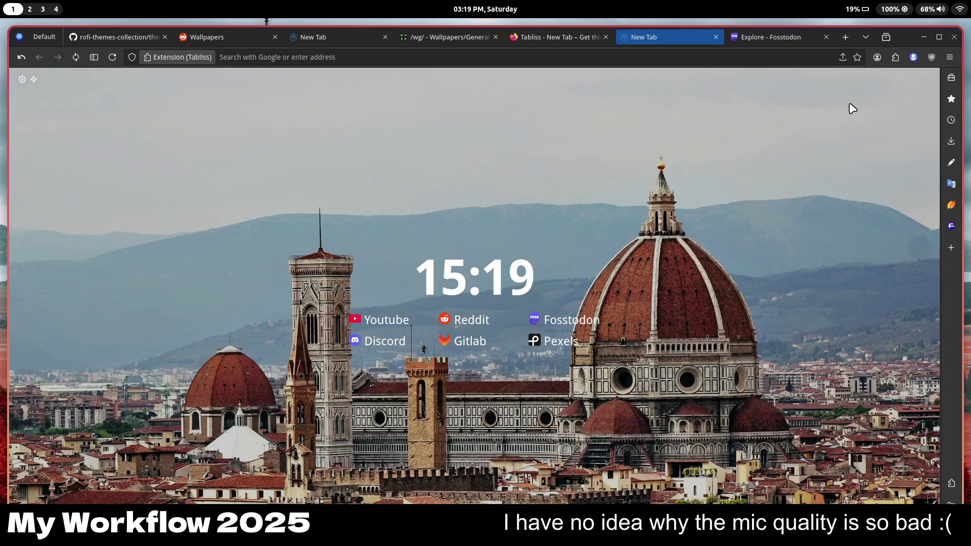
pyautogui.press('super+2')
pyautogui.press('super+4')
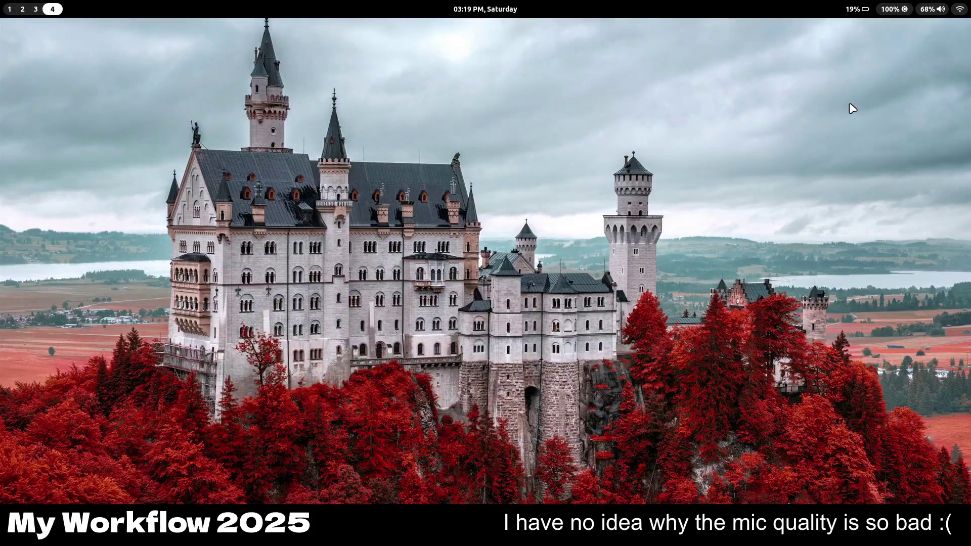
# Step: Launch Emacs and open ~/.config/niri/config.kdl from the dashboard's recent files by searching for "kdl"
pyautogui.press('super+e')
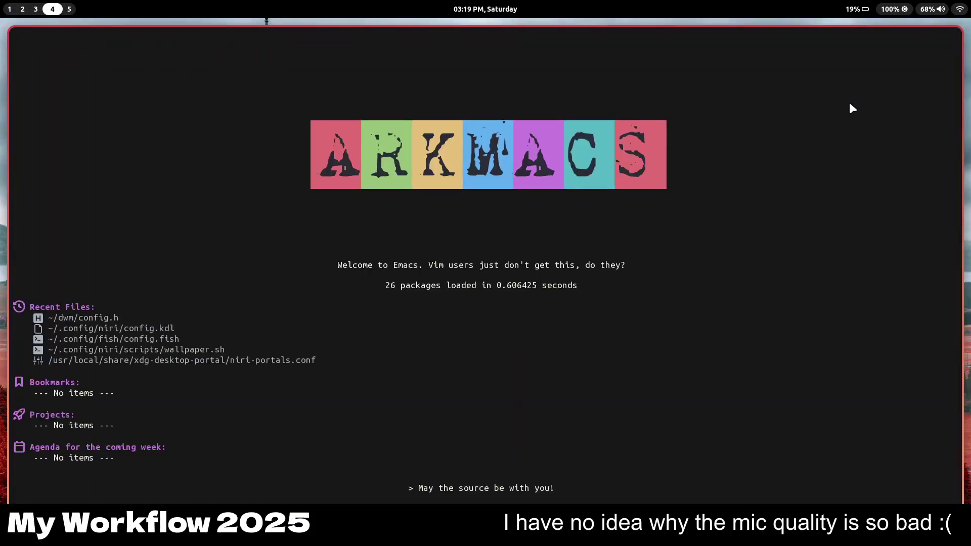
pyautogui.hotkey('ctrl', 'x')
pyautogui.hotkey('ctrl', 'f')
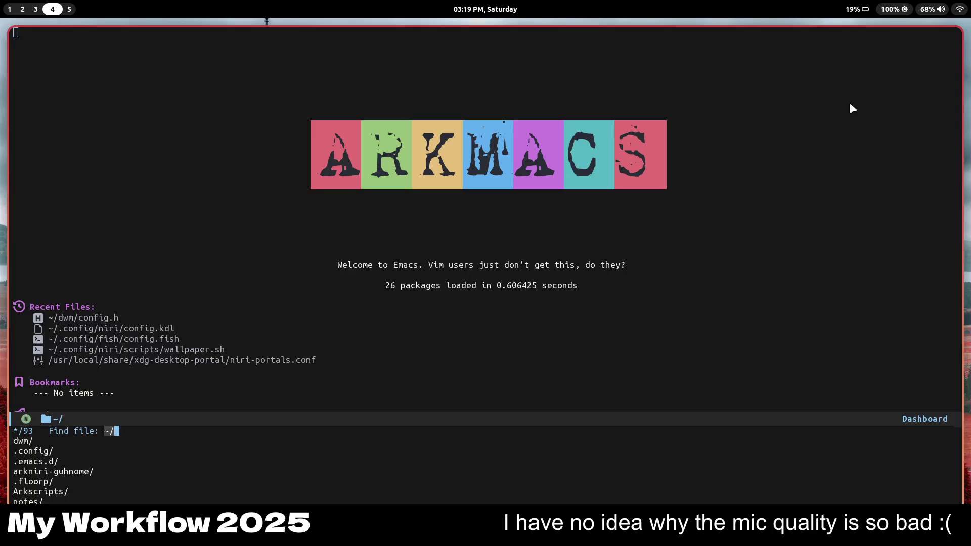
pyautogui.press('Escape')
pyautogui.write('/kdl')
pyautogui.press('Return')
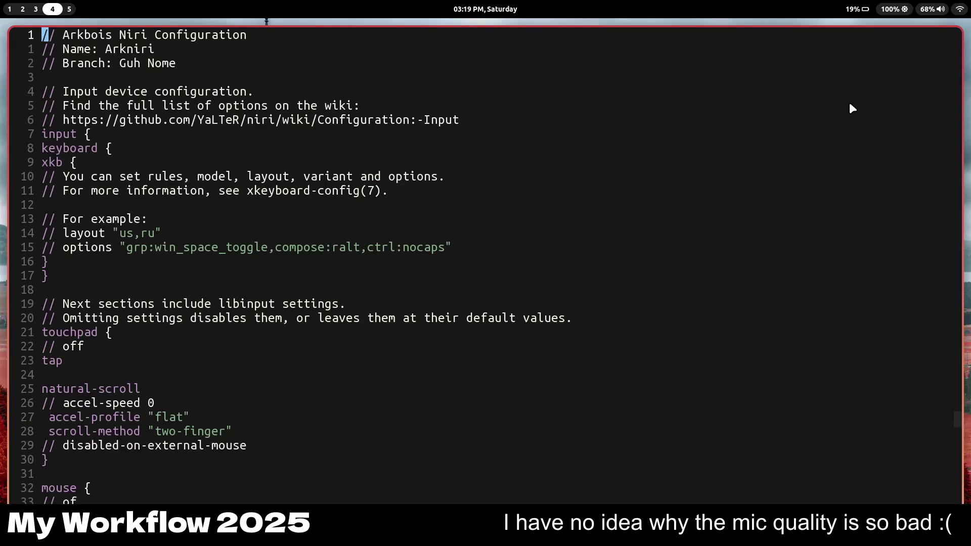
# Step: Enlarge the editor text and look through the output and layout settings in config.kdl
pyautogui.hotkey('ctrl', '=')
pyautogui.hotkey('ctrl', '=')
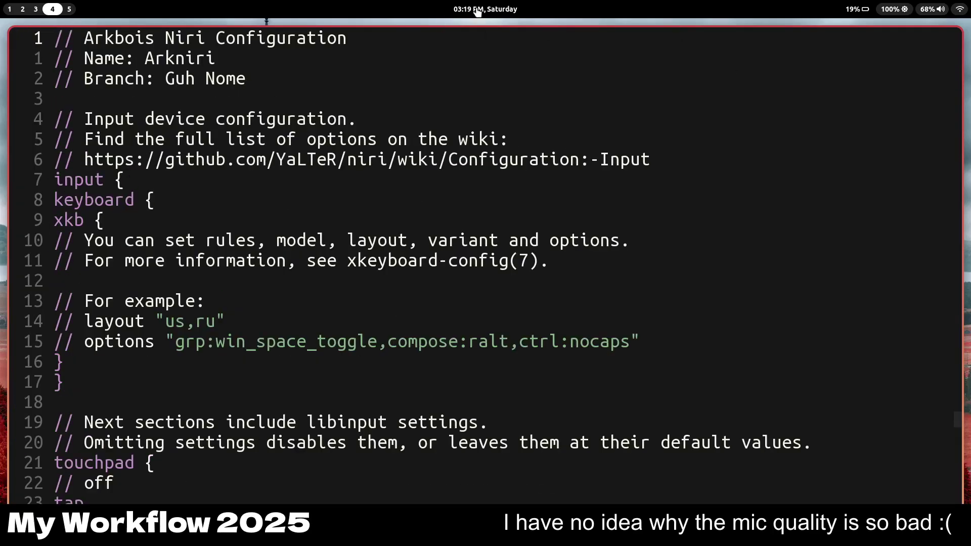
pyautogui.scroll(-15, 466, 228)
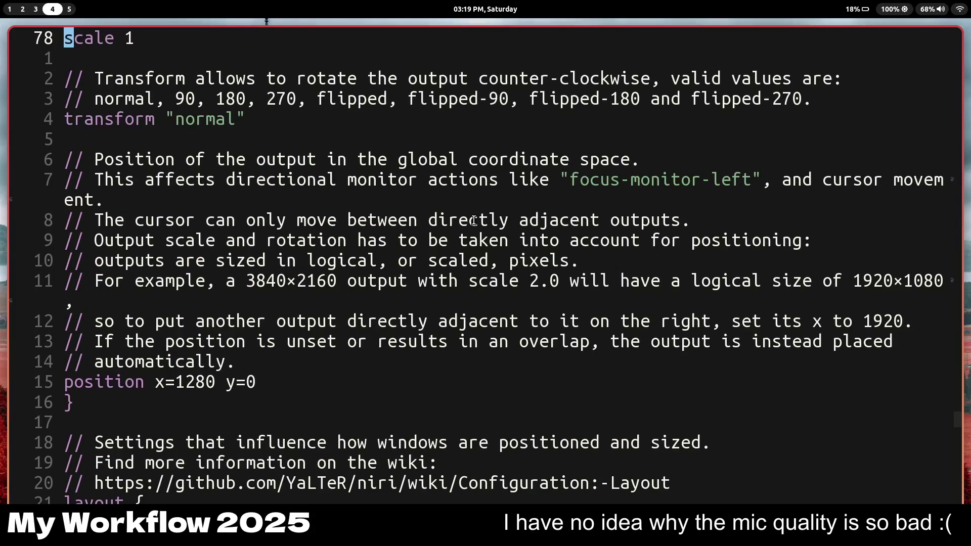
pyautogui.scroll(-6, 463, 242)
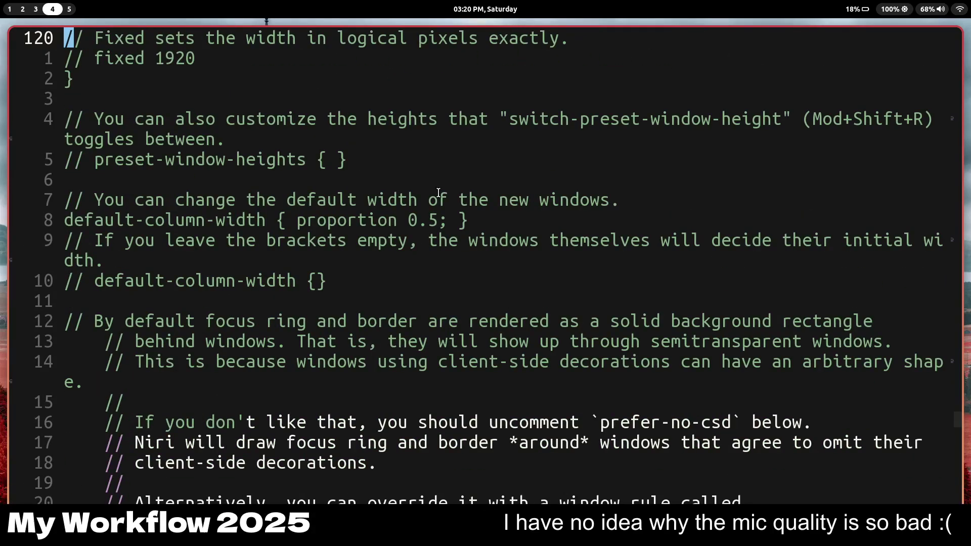
# Step: Search config.kdl for "gradient" to locate the focus ring's gradient settings
pyautogui.write('/ga')
pyautogui.press('r')
pyautogui.press('a')
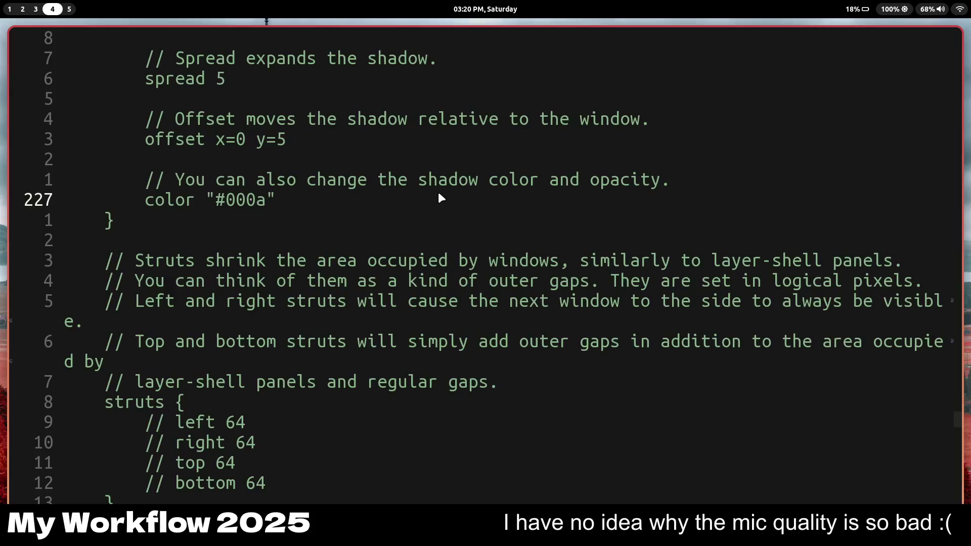
pyautogui.press('/')
pyautogui.write('gradient')
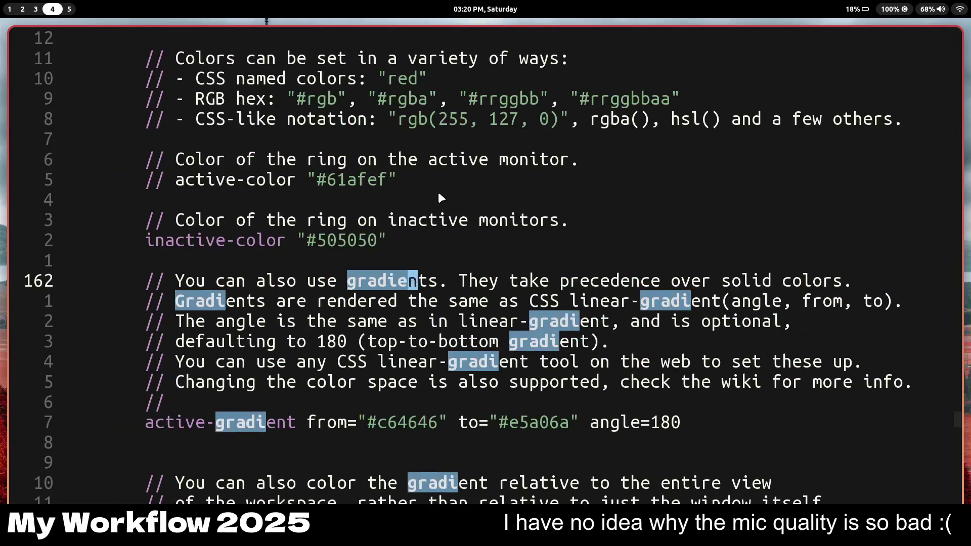
pyautogui.press('Return')
# Step: Move the cursor down past the active-gradient line to the comment about coloring the gradient relative to the workspace view
pyautogui.press('j')
pyautogui.press('j')
pyautogui.press('j')
pyautogui.press('j')
pyautogui.press('j')
pyautogui.press('j')
pyautogui.press('j')
pyautogui.press('j')
pyautogui.press('j')
pyautogui.press('j')
pyautogui.press('j')
pyautogui.press('j')
pyautogui.press('j')
pyautogui.press('j')
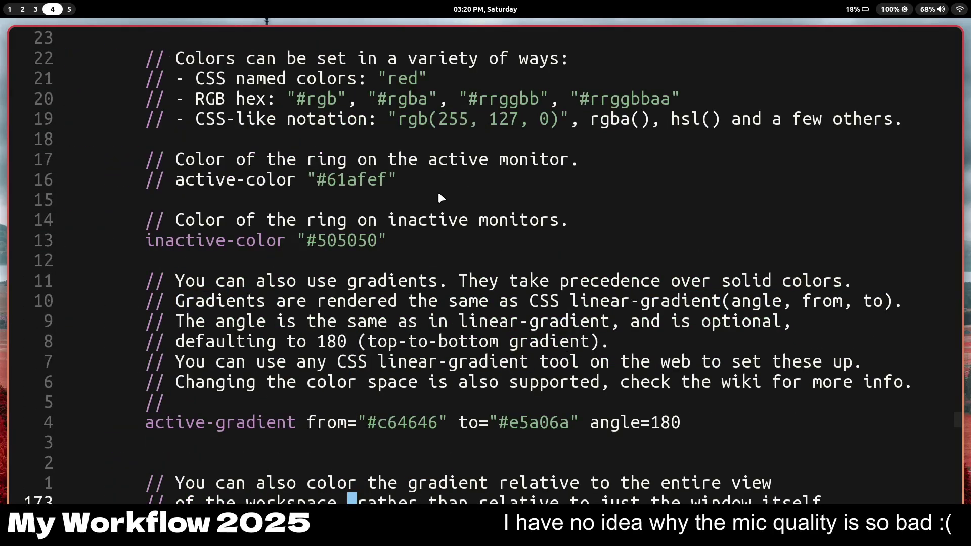
# Step: Uncomment the inactive-gradient line in the focus ring settings by removing its leading slashes
pyautogui.press('j')
pyautogui.press('j')
pyautogui.press('k')
pyautogui.press('k')
pyautogui.press('b')
pyautogui.press('b')
pyautogui.press('b')
pyautogui.press('b')
pyautogui.press('b')
pyautogui.press('b')
pyautogui.press('b')
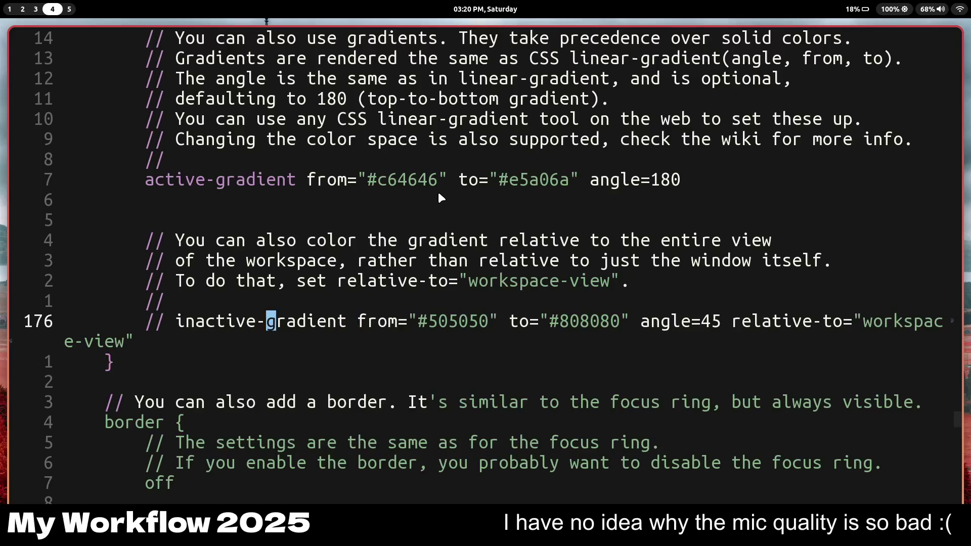
pyautogui.press('j')
pyautogui.press('j')
pyautogui.press('h')
pyautogui.press('h')
pyautogui.press('B')
pyautogui.press('B')
pyautogui.press('h')
pyautogui.press('h')
pyautogui.press('h')
pyautogui.press('h')
pyautogui.press('h')
pyautogui.press('h')
pyautogui.press('h')
pyautogui.press('h')
pyautogui.press('h')
pyautogui.press('h')
pyautogui.press('h')
pyautogui.press('h')
pyautogui.press('h')
pyautogui.press('h')
pyautogui.press('h')
pyautogui.press('h')
pyautogui.press('h')
pyautogui.press('h')
pyautogui.press('h')
pyautogui.press('h')
pyautogui.press('h')
pyautogui.press('x')
pyautogui.press('x')
pyautogui.press('x')
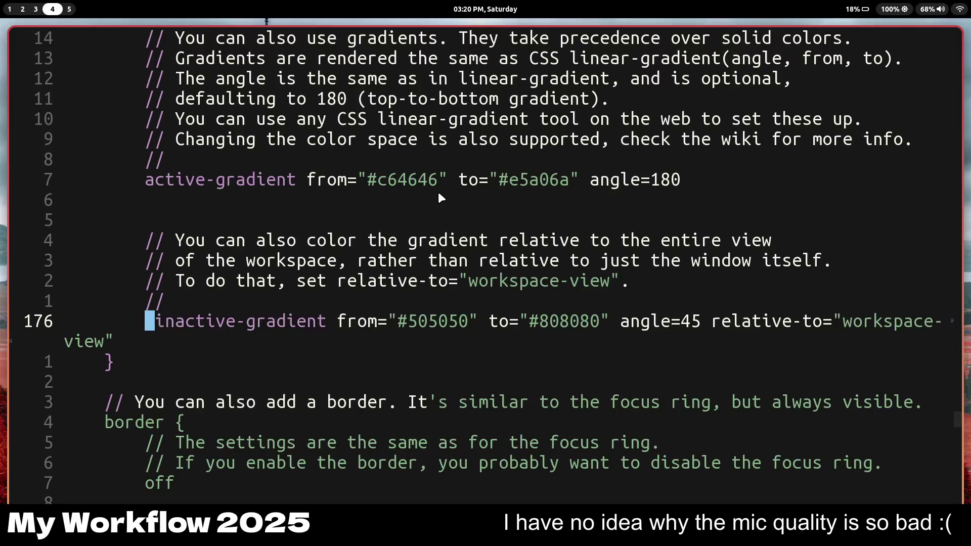
# Step: Open a terminal beside the editor, focus the editor to compare the window borders, and close the terminal
pyautogui.press('super+Return')
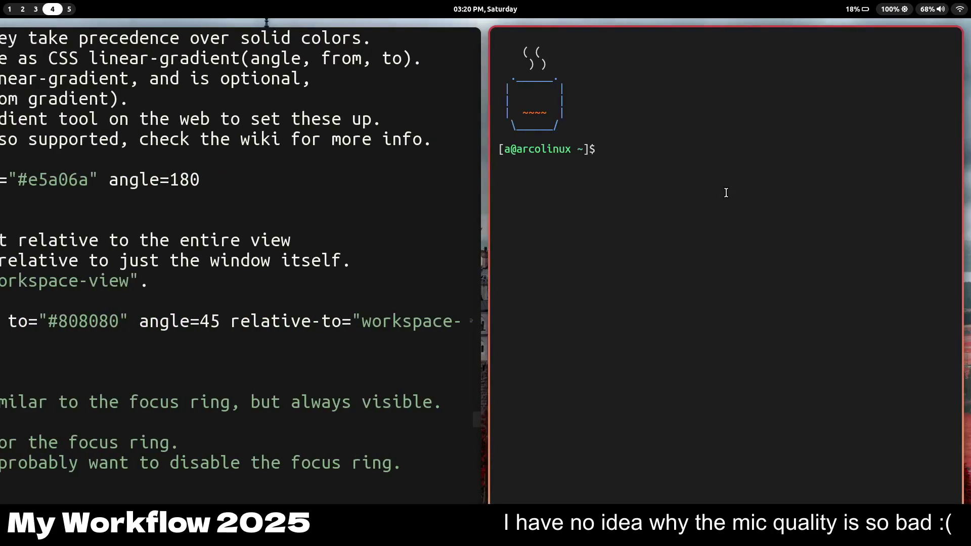
pyautogui.press('super+h')
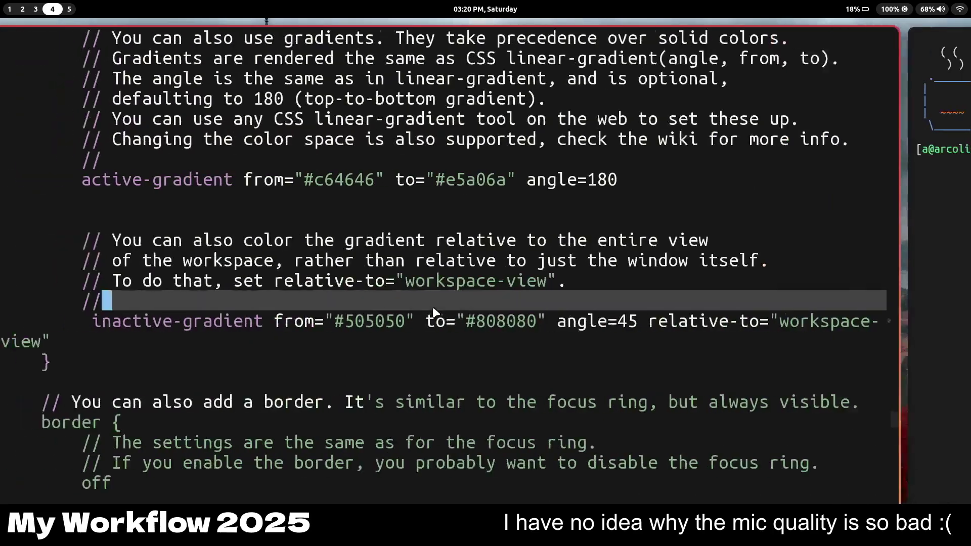
pyautogui.press('super+l')
pyautogui.press('super+q')
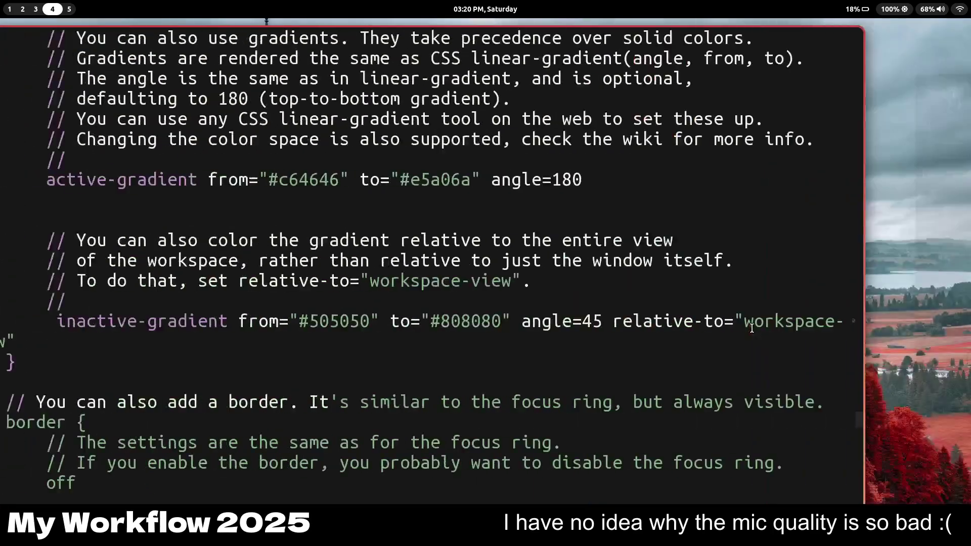
# Step: Comment out the inactive-gradient line again with //
pyautogui.write('ji//')
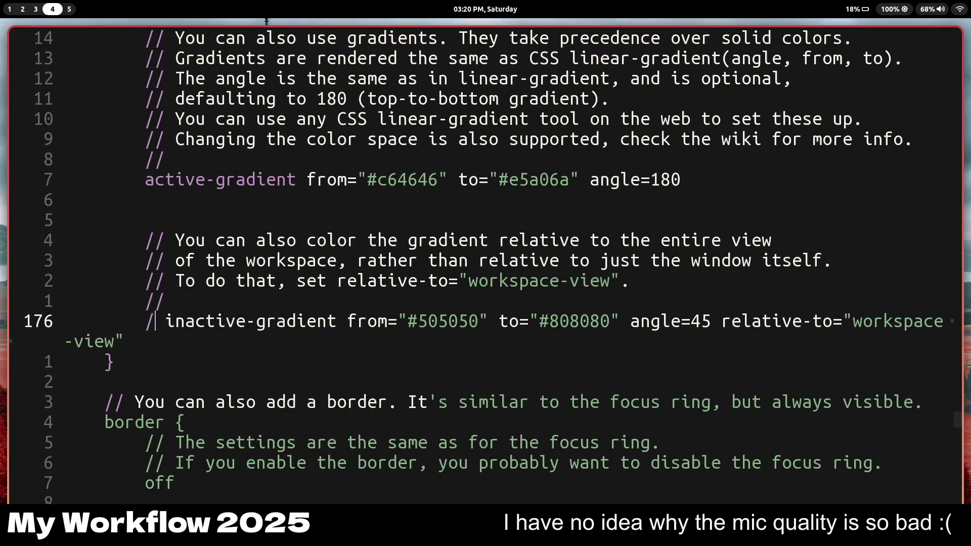
# Step: Go to the empty workspace 5 and open three terminals side by side
pyautogui.press('super+j')
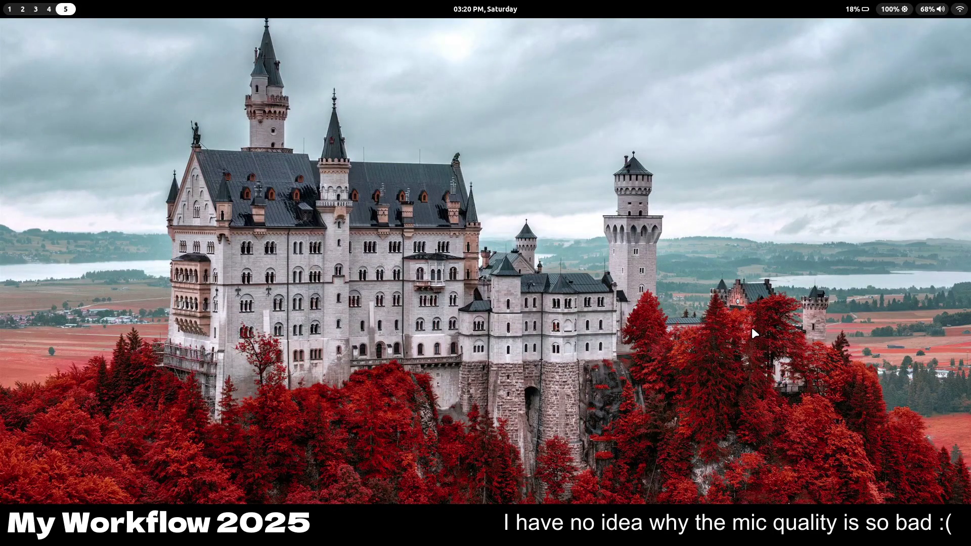
pyautogui.press('super+Return')
pyautogui.press('super+Return')
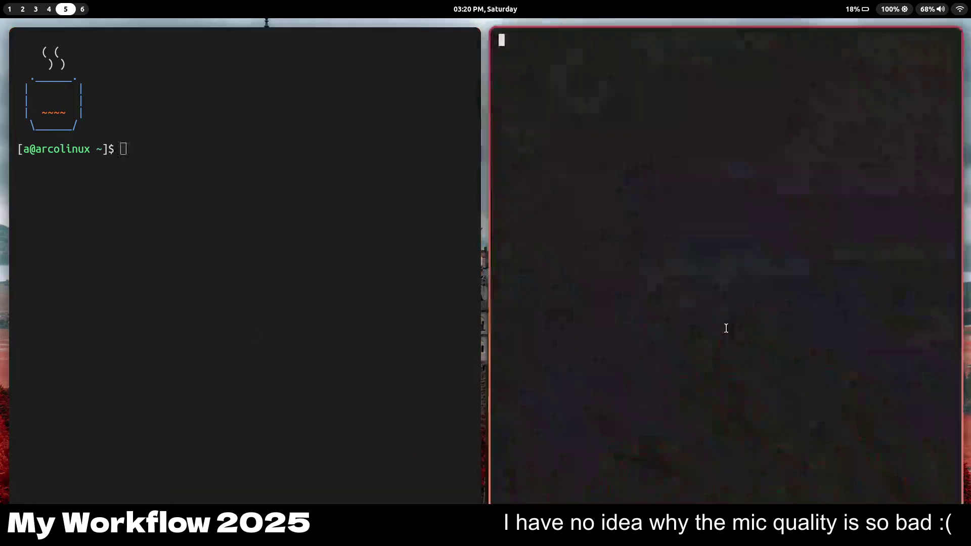
pyautogui.press('super+Return')
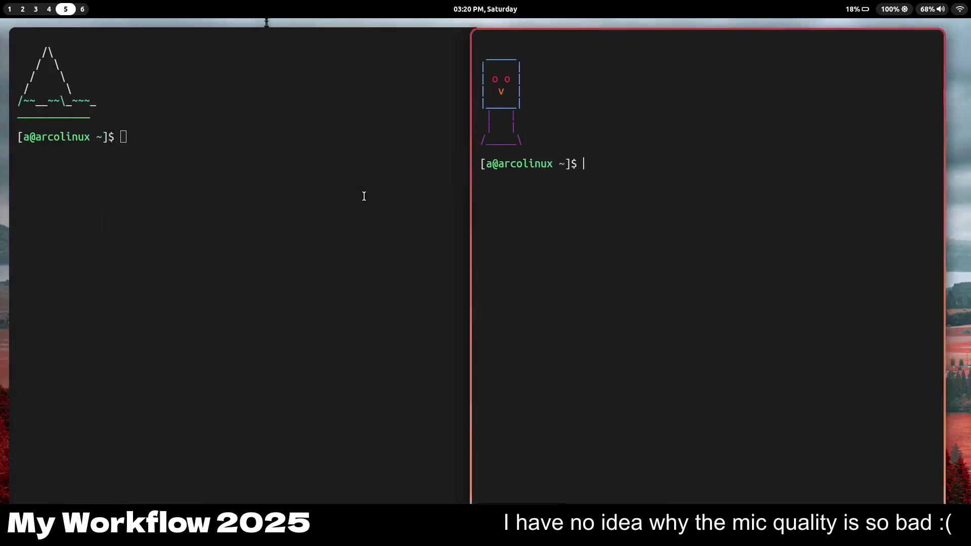
# Step: Stack the terminals vertically in a single column, opening one more terminal and adding it below the others
pyautogui.moveTo(635, 225); pyautogui.dragTo(319, 455)
pyautogui.press('super+Return')
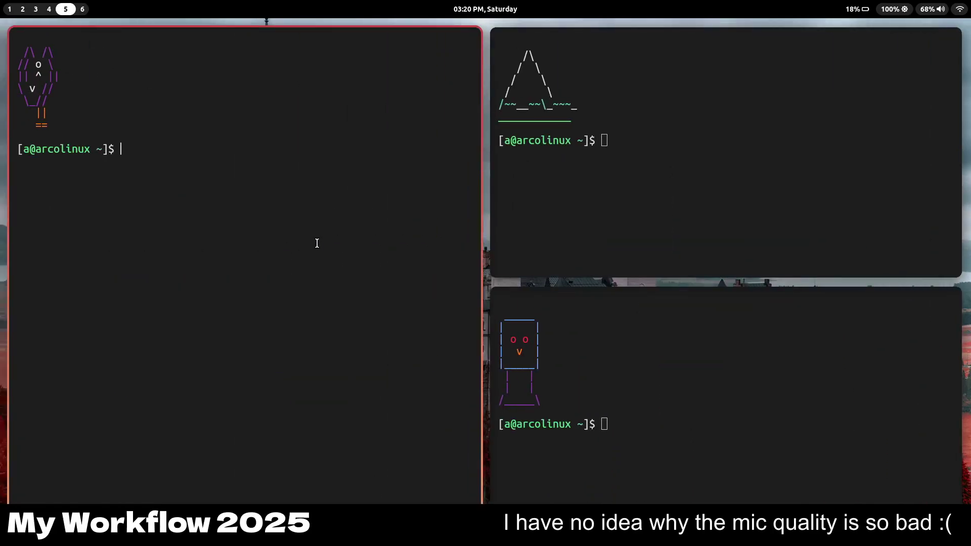
pyautogui.moveTo(318, 243); pyautogui.dragTo(162, 494)
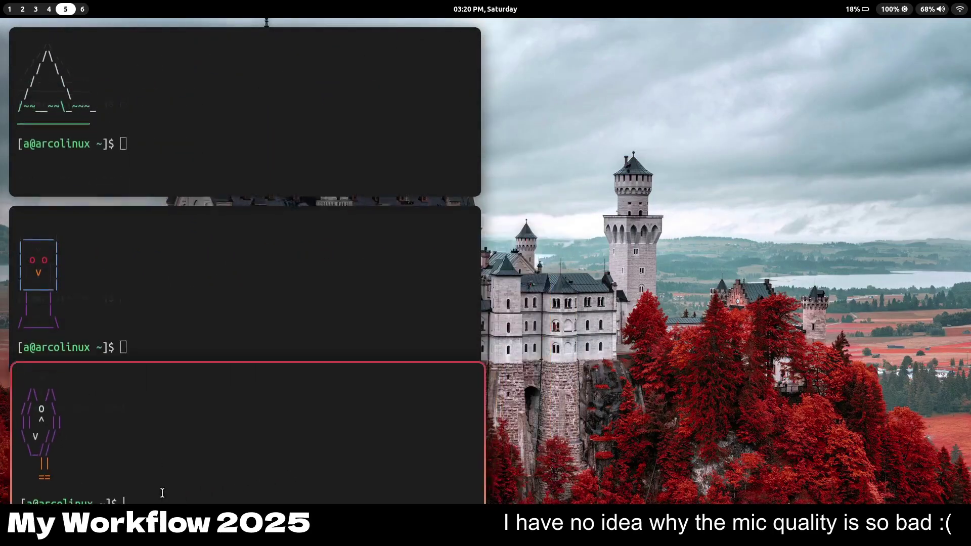
# Step: Toggle the terminal column between stacked and tabbed display while switching focus among its terminals
pyautogui.click(246, 445)
pyautogui.press('super+w')
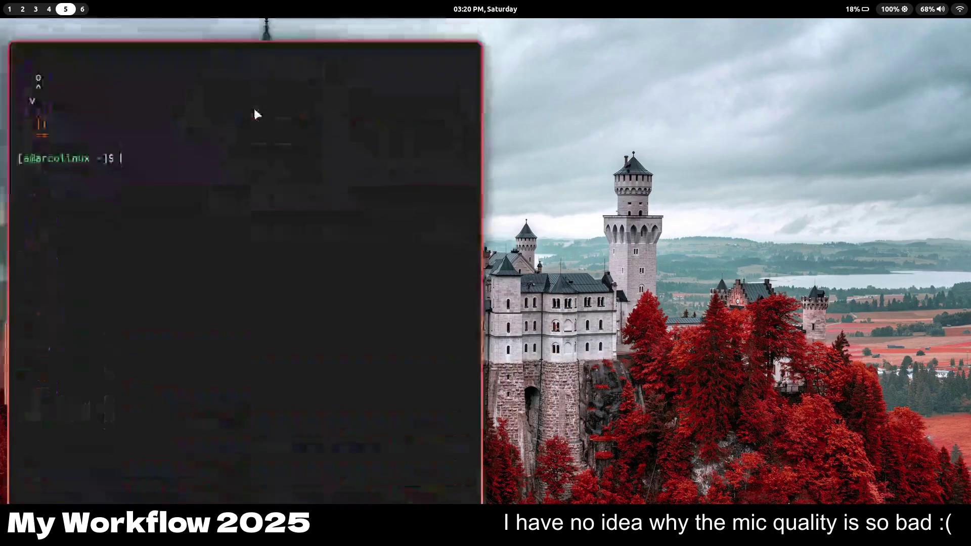
pyautogui.press('super+w')
pyautogui.press('super+Down')
pyautogui.press('super+w')
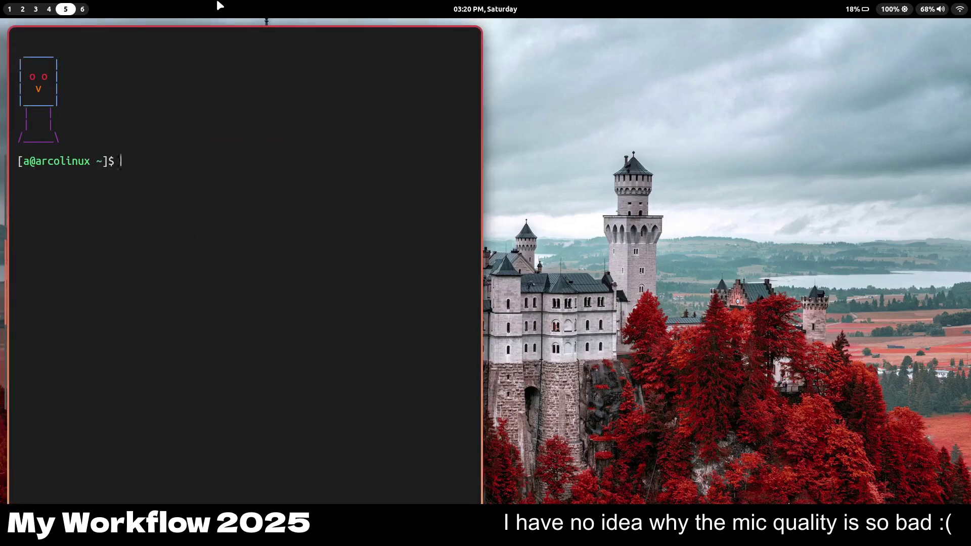
pyautogui.press('super+w')
pyautogui.click(329, 156)
pyautogui.press('super+w')
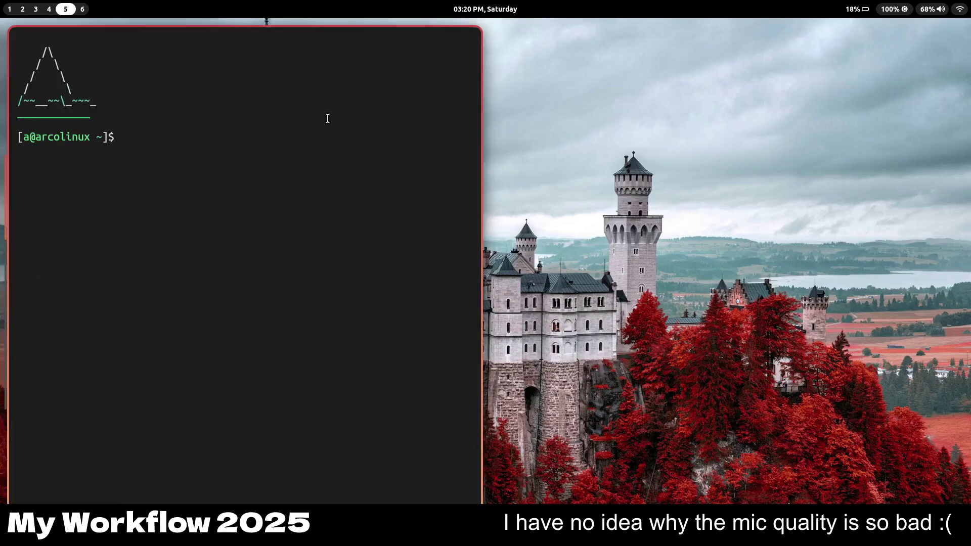
# Step: Close all the terminals on workspace 5
pyautogui.press('super+q')
pyautogui.press('super+q')
pyautogui.press('super+q')
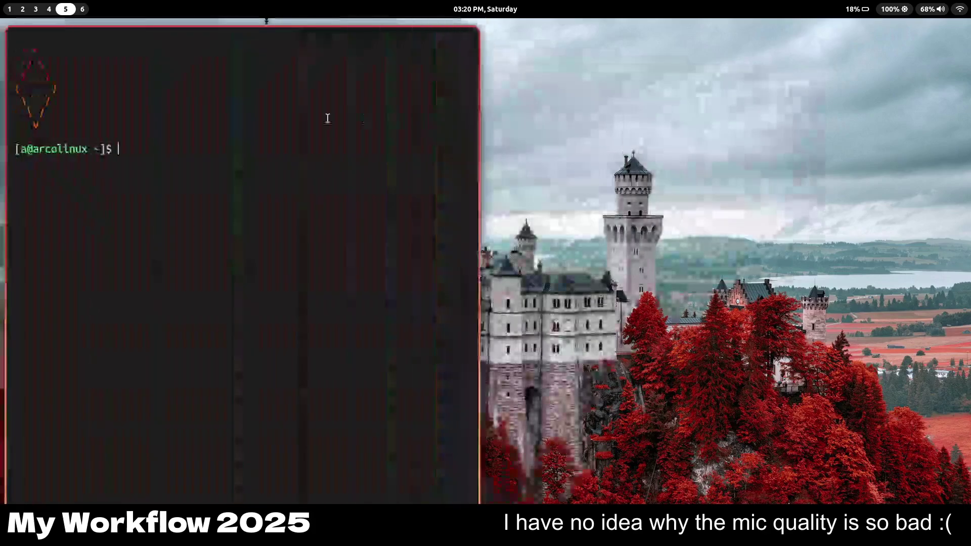
pyautogui.press('super+q')
pyautogui.press('super+q')
pyautogui.press('super+q')
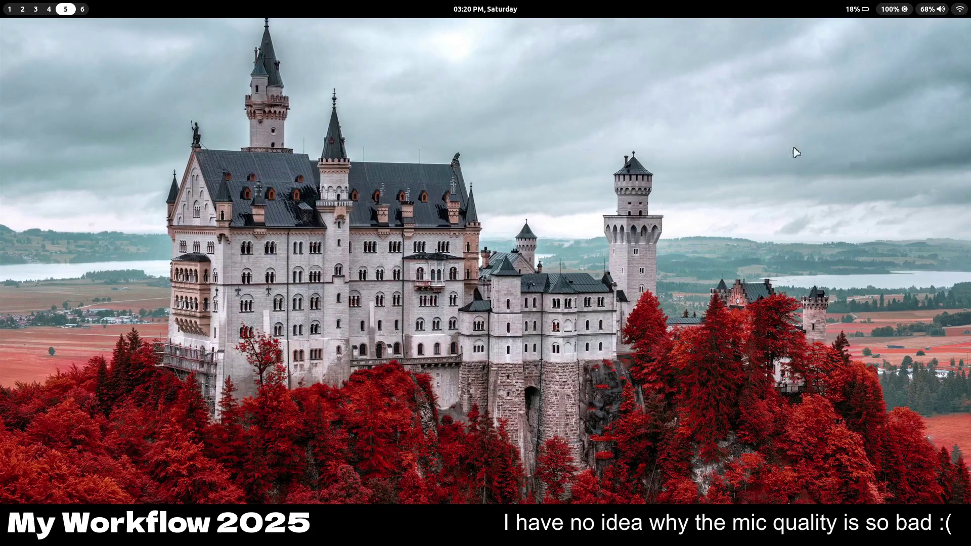
# Step: Open three new terminals on the emptied workspace 5
pyautogui.press('super+Return')
pyautogui.press('super+Return')
pyautogui.press('super+Return')
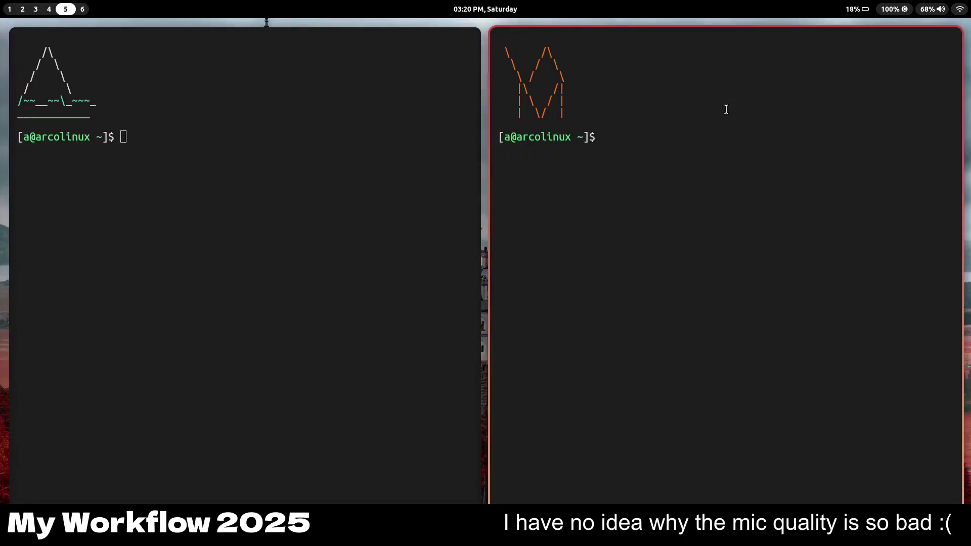
# Step: Open one terminal each on workspaces 6, 7 and 8
pyautogui.press('super+6')
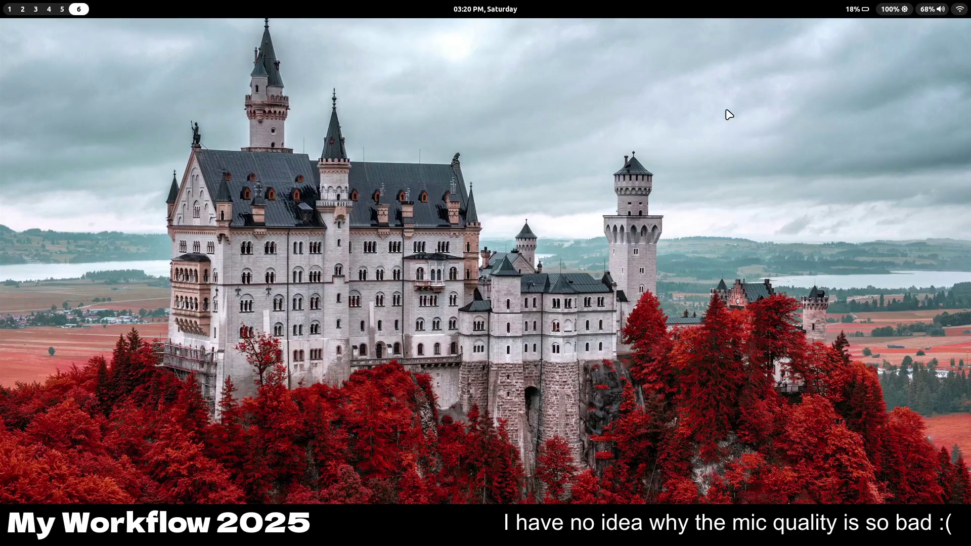
pyautogui.press('super+Return')
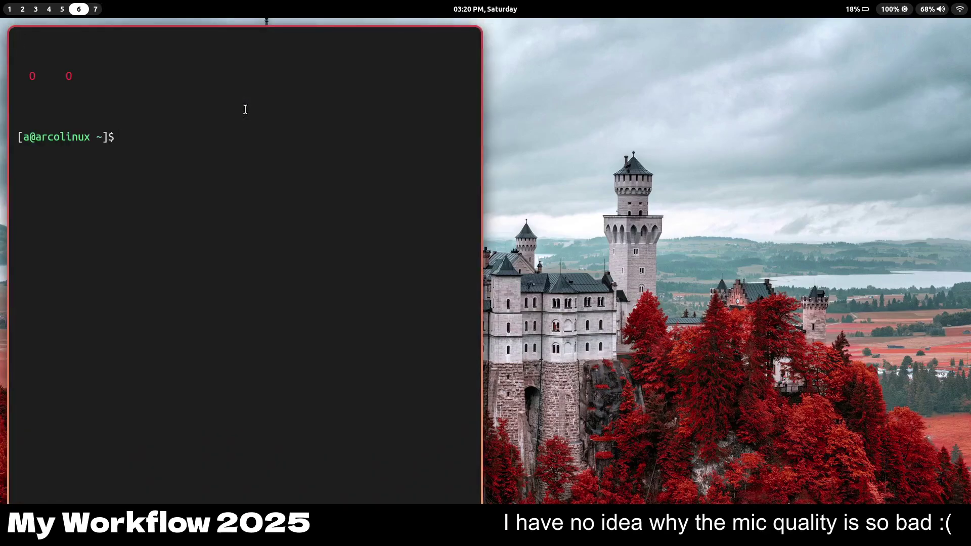
pyautogui.press('super+7')
pyautogui.press('super+Return')
pyautogui.press('super+8')
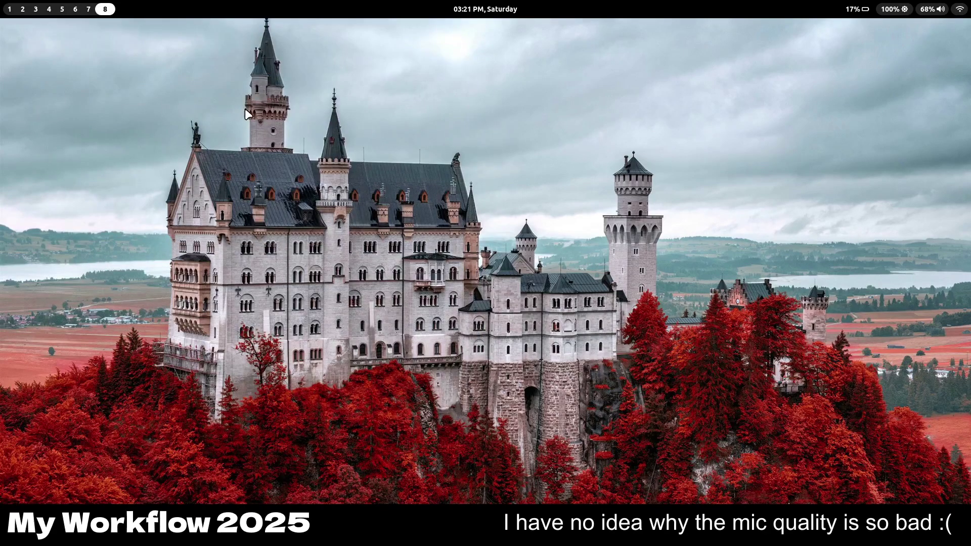
pyautogui.press('super+Return')
# Step: Close the terminal on workspace 8, return to workspace 5 and close its terminals
pyautogui.press('super+q')
pyautogui.press('super+5')
pyautogui.press('super+q')
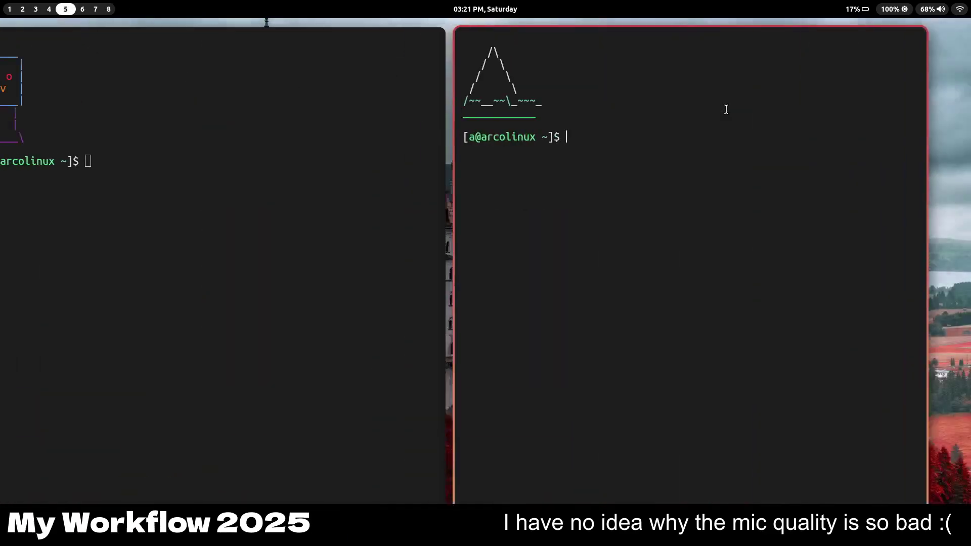
pyautogui.press('super+q')
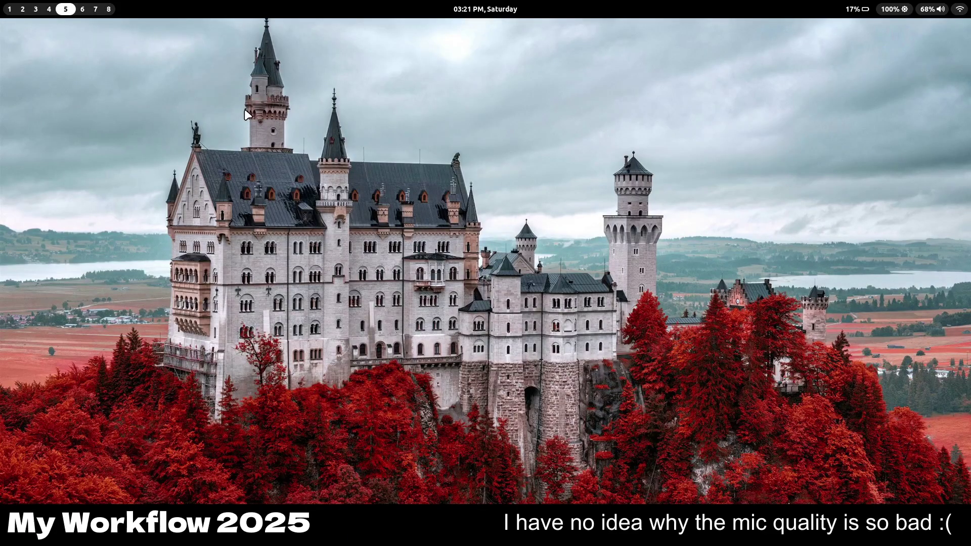
# Step: Open and close a terminal on workspace 5 several times, leaving the workspace empty
pyautogui.press('super+Return')
pyautogui.press('super+q')
pyautogui.press('super+Return')
pyautogui.press('super+q')
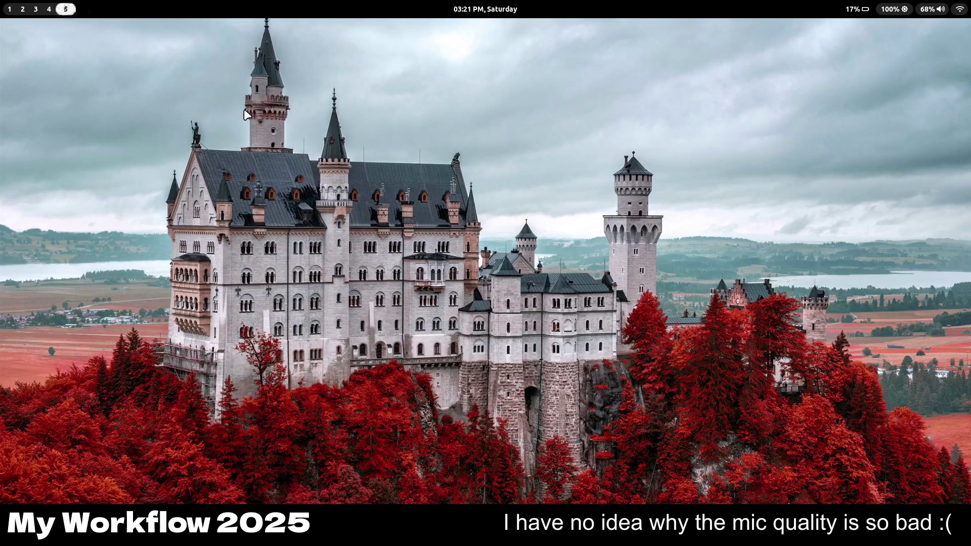
pyautogui.press('super+Return')
pyautogui.press('super+q')
# Step: Return to config.kdl on workspace 4, leave insert mode, and view the beginning and the end of the file
pyautogui.press('super+4')
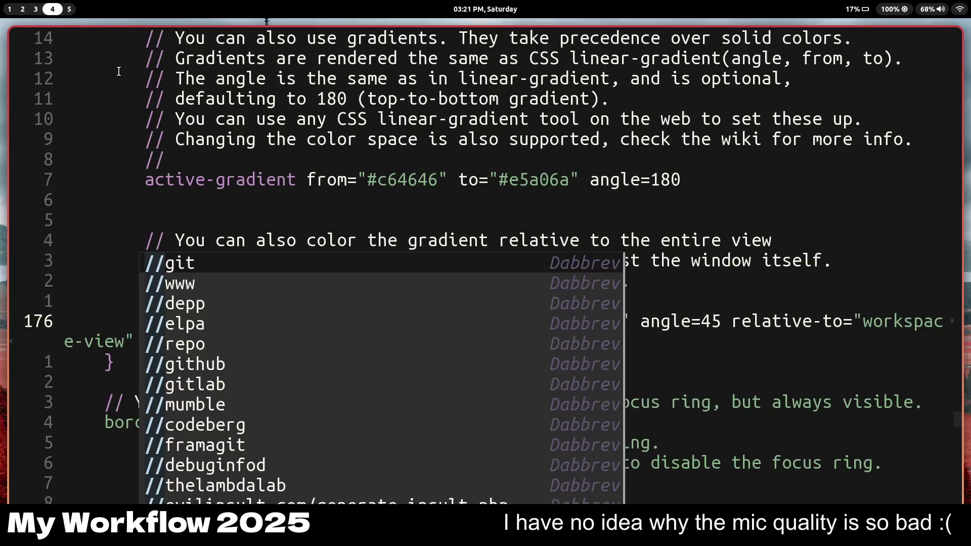
pyautogui.press('Escape')
pyautogui.press('g')
pyautogui.press('g')
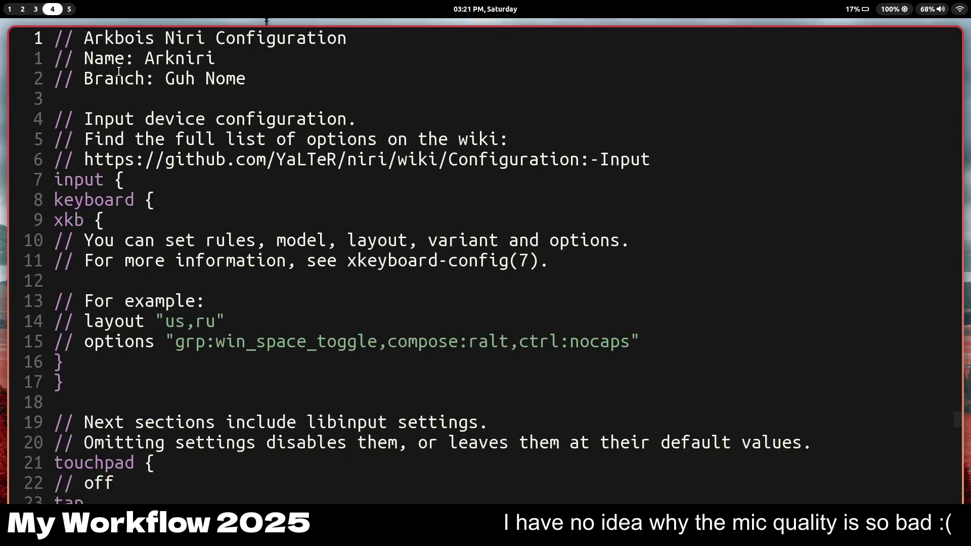
pyautogui.hotkey('shift', 'g')
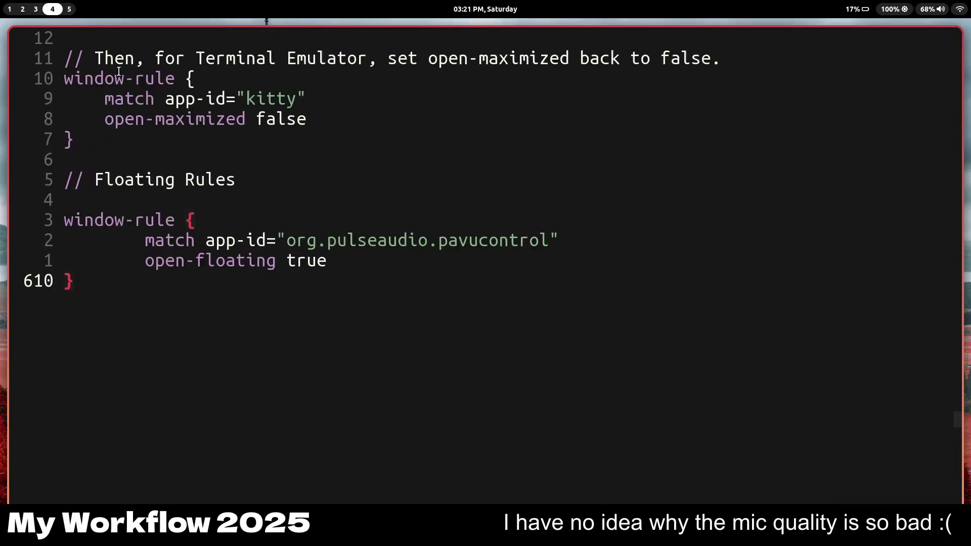
# Step: Switch to the browser on workspace 1, open kdl.dev, and look through the KDL introduction and sample code
pyautogui.press('super+1')
pyautogui.hotkey('ctrl', 'l')
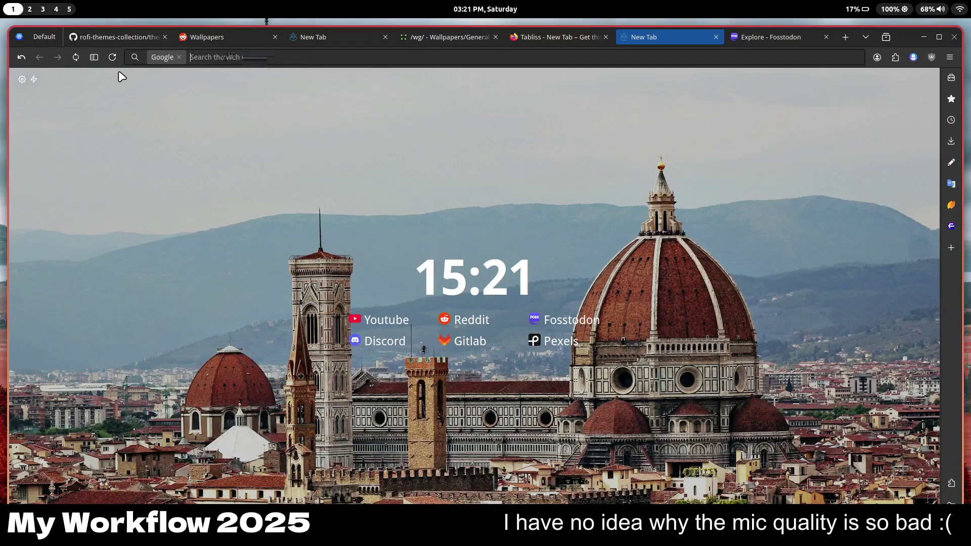
pyautogui.write('kdl.dev')
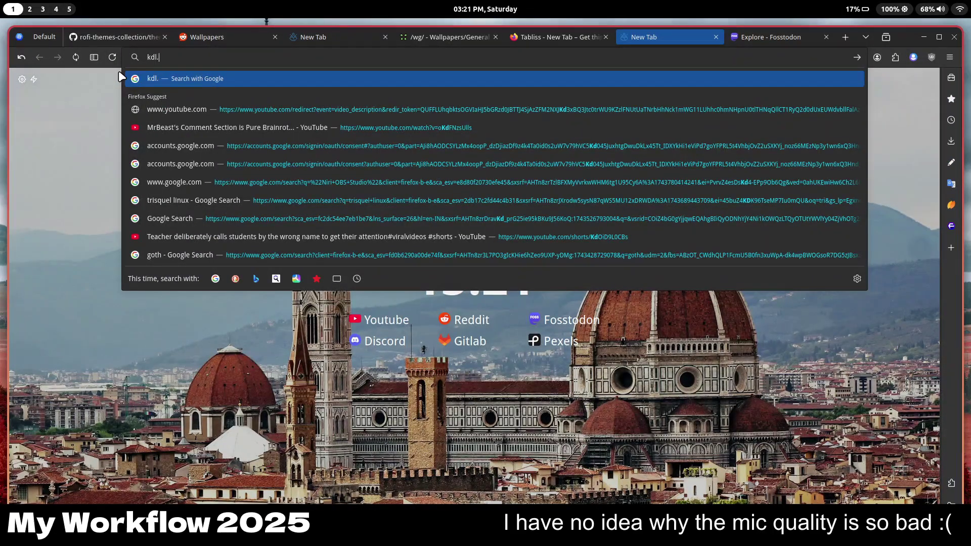
pyautogui.press('Return')
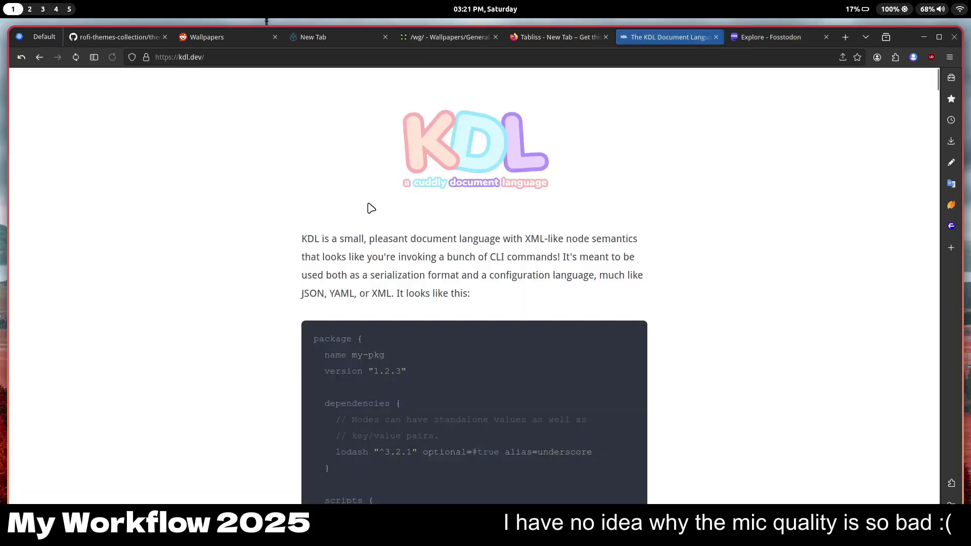
pyautogui.scroll(-5, 665, 284)
pyautogui.scroll(5, 289, 151)
pyautogui.scroll(-5, 523, 296)
pyautogui.scroll(5, 514, 293)
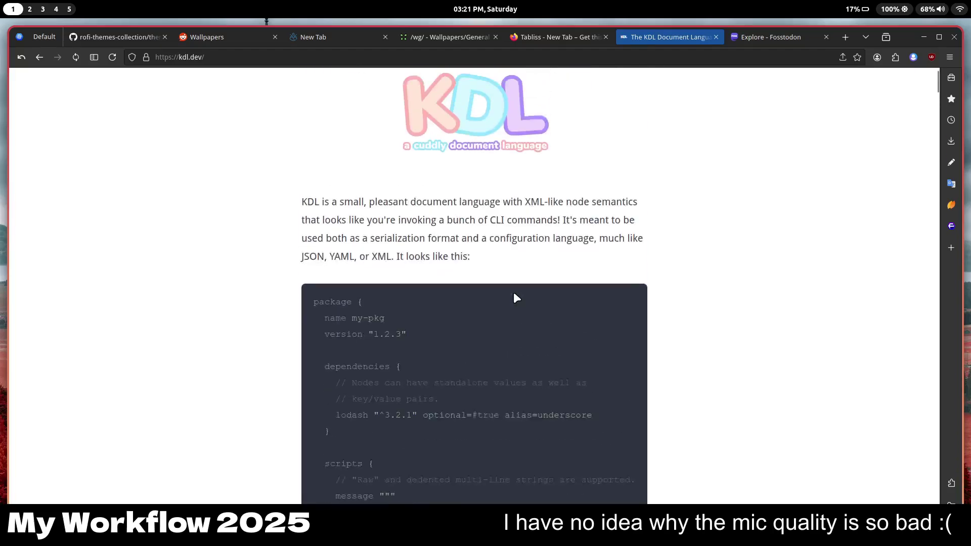
pyautogui.scroll(-6, 493, 306)
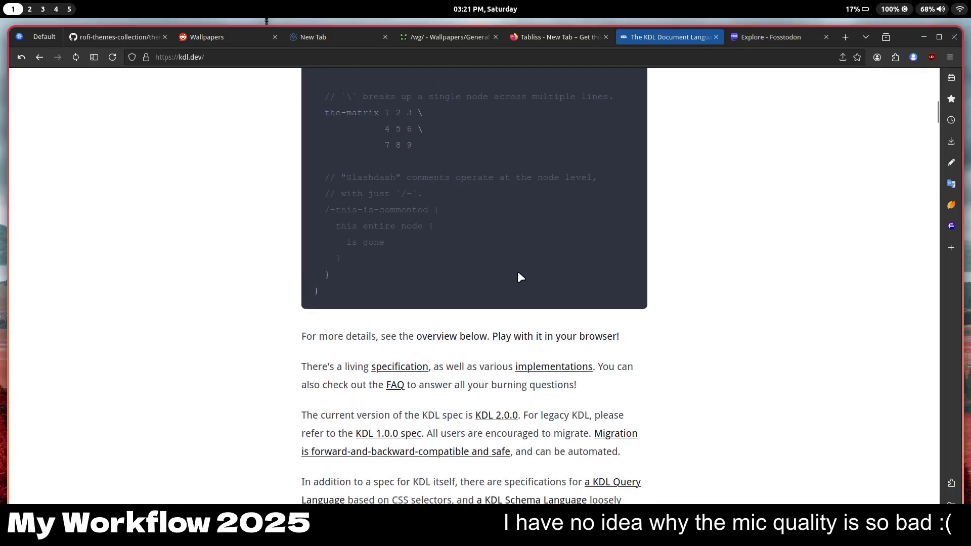
# Step: Return to config.kdl on workspace 4 and examine the window rules, placing the cursor on the open-maximized true line
pyautogui.press('super+2')
pyautogui.press('super+4')
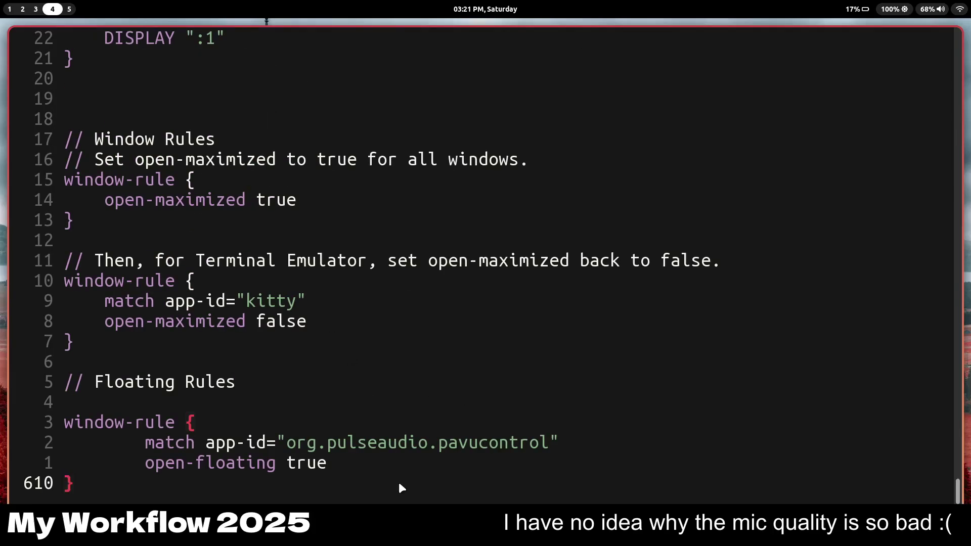
pyautogui.click(359, 398)
pyautogui.hotkey('ctrl', 'shift', '=')
pyautogui.hotkey('ctrl', 'shift', '=')
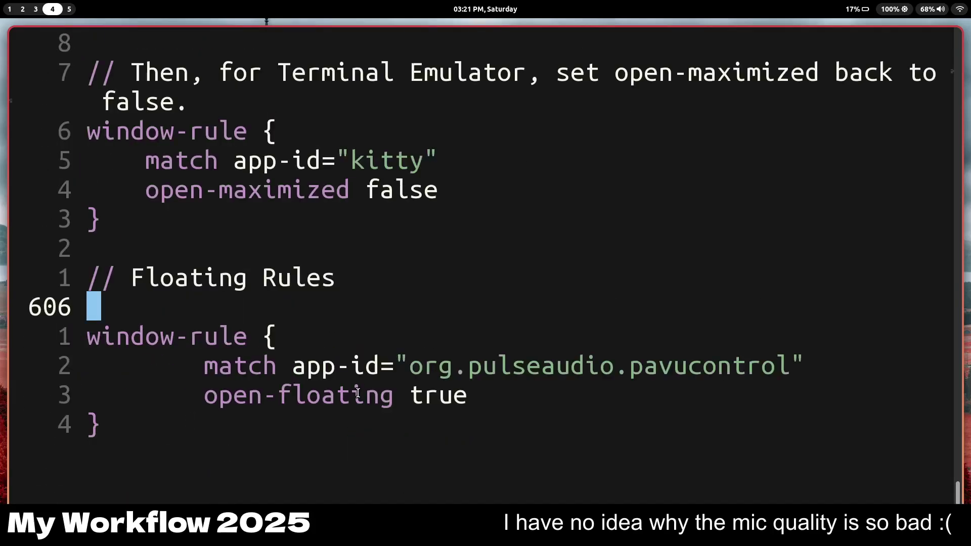
pyautogui.hotkey('ctrl', 'shift', '-')
pyautogui.hotkey('ctrl', 'shift', '-')
pyautogui.scroll(3, 362, 394)
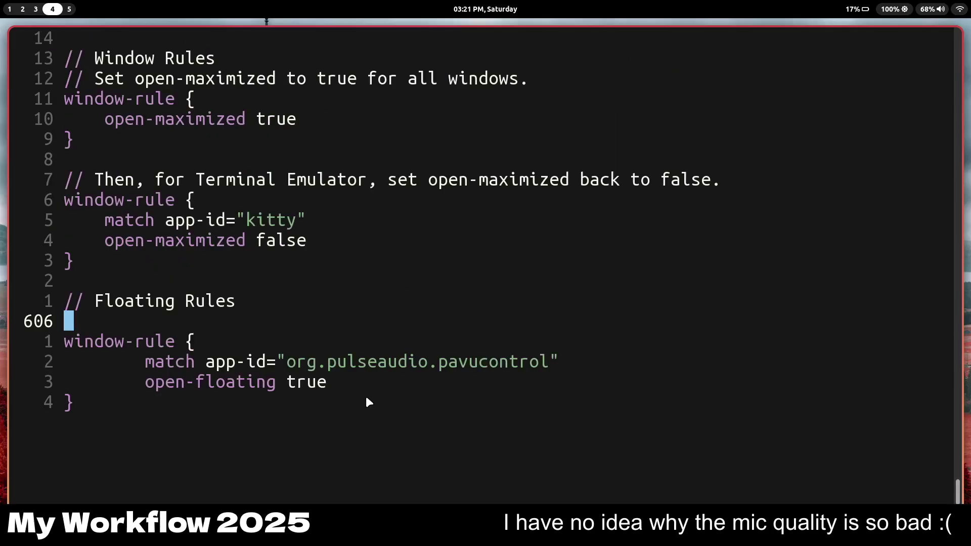
pyautogui.click(375, 215)
pyautogui.click(370, 203)
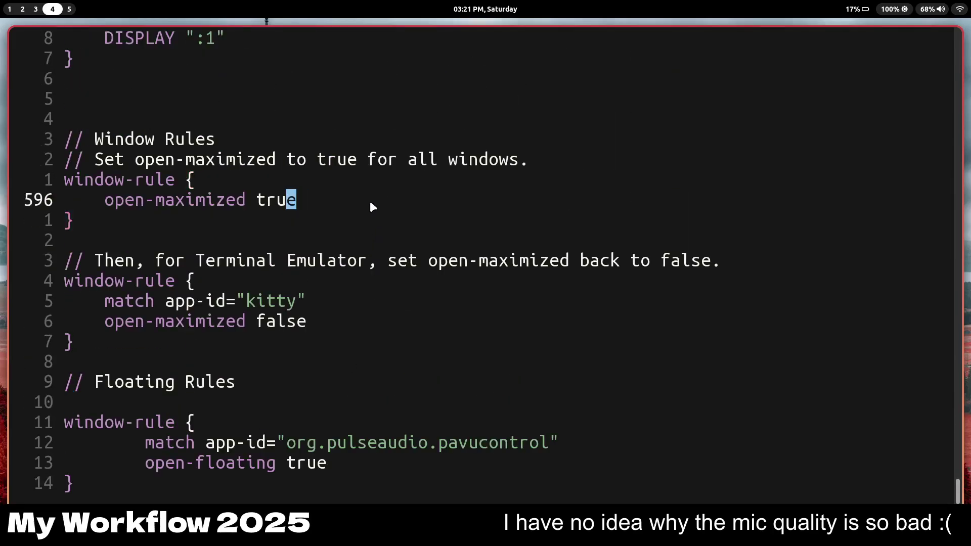
# Step: Switch from config.kdl to the empty workspace 5 and launch GTK Settings from the application launcher
pyautogui.click(120, 200)
pyautogui.click(372, 202)
pyautogui.press('super+5')
pyautogui.press('super+d')
pyautogui.press('Down')
pyautogui.press('Down')
pyautogui.press('Down')
pyautogui.press('Down')
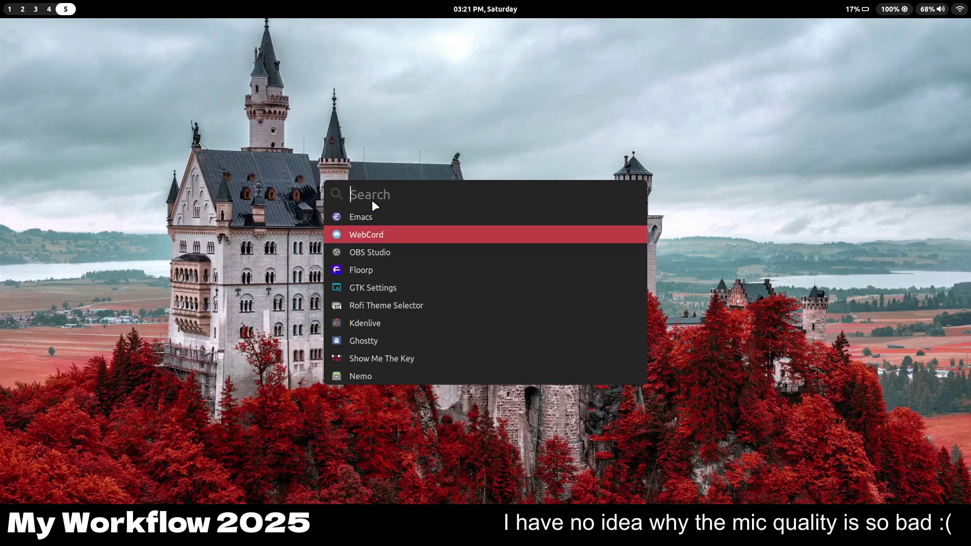
pyautogui.press('Escape')
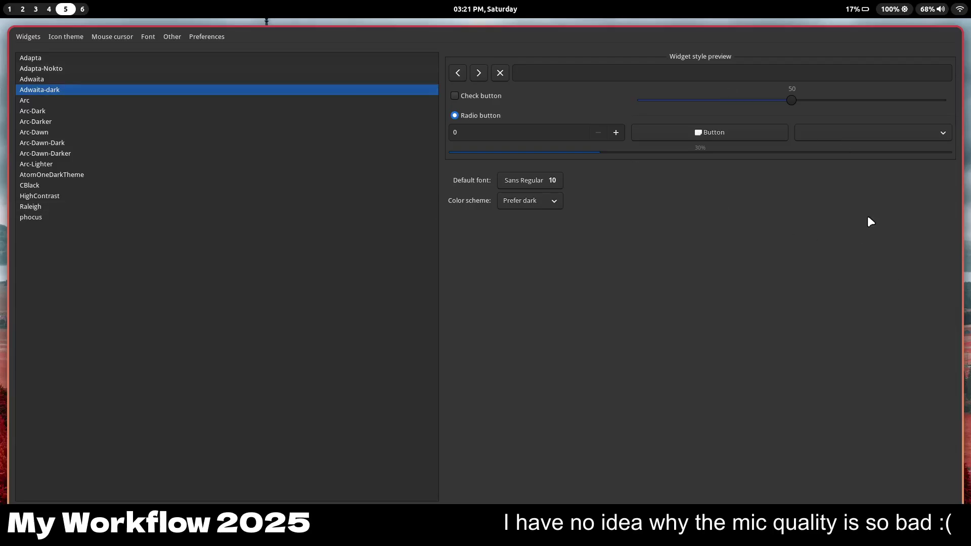
# Step: Open and close a terminal beside GTK Settings, then take GTK Settings out of its maximized width and close it
pyautogui.press('super+Return')
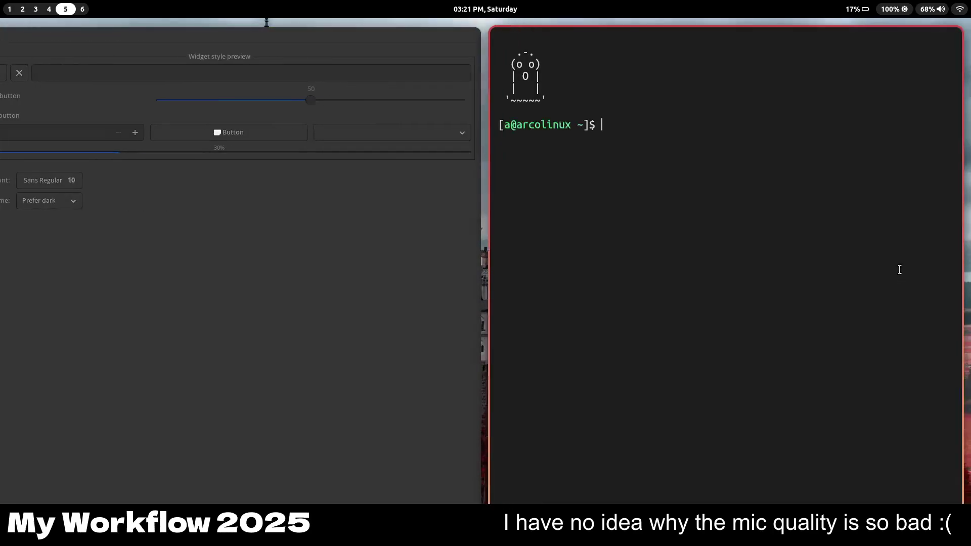
pyautogui.press('super+q')
pyautogui.press('super+f')
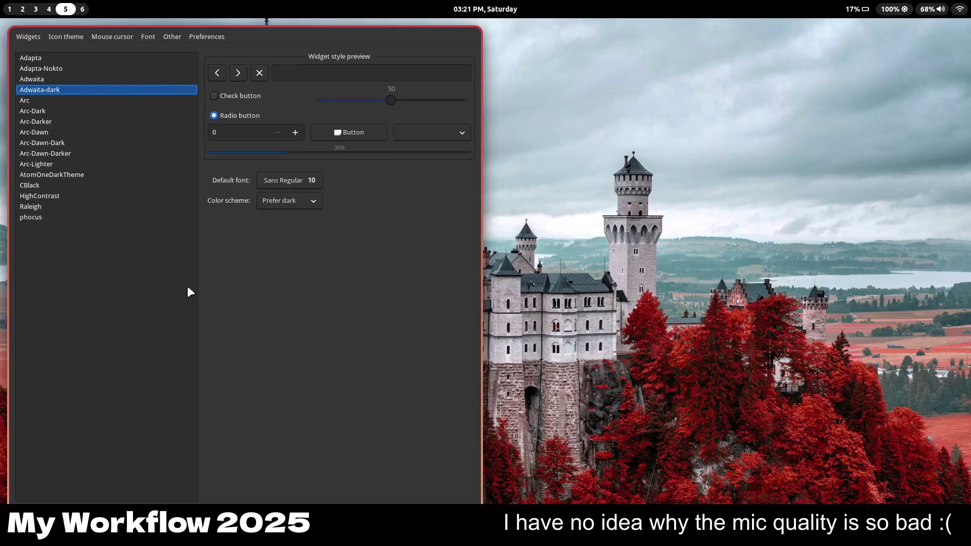
pyautogui.press('super+q')
# Step: Return to config.kdl on workspace 4 and examine the kitty window rule, placing the cursor on its open-maximized false line
pyautogui.press('super+3')
pyautogui.press('super+4')
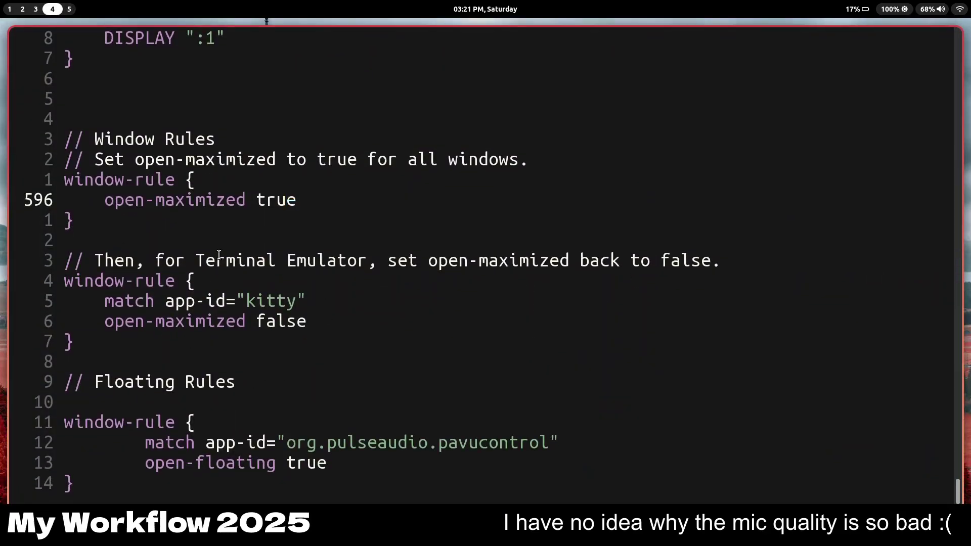
pyautogui.click(353, 320)
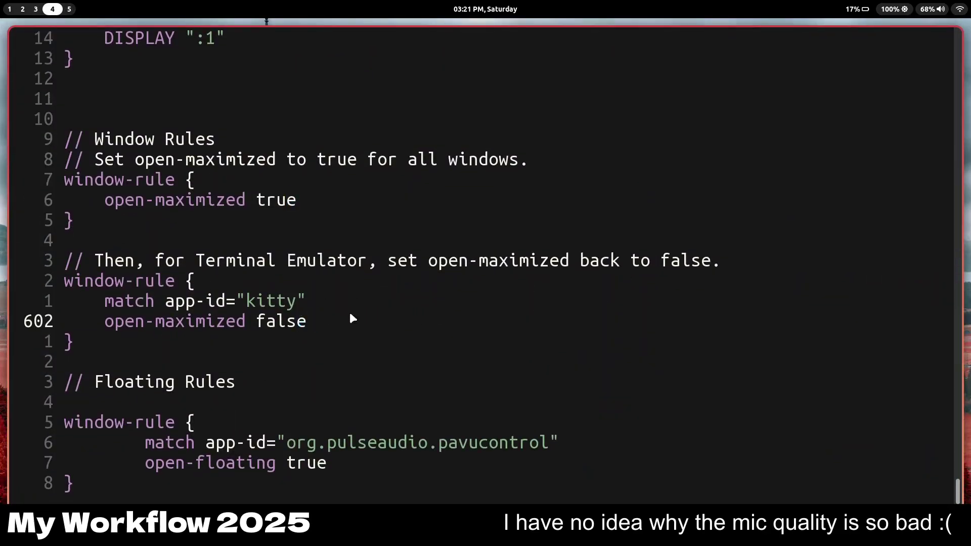
pyautogui.click(309, 296)
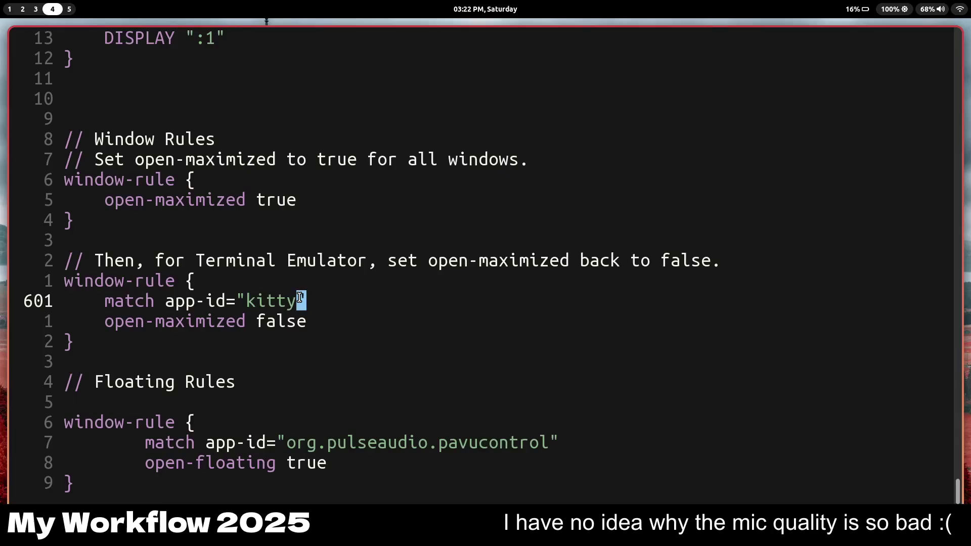
pyautogui.click(372, 320)
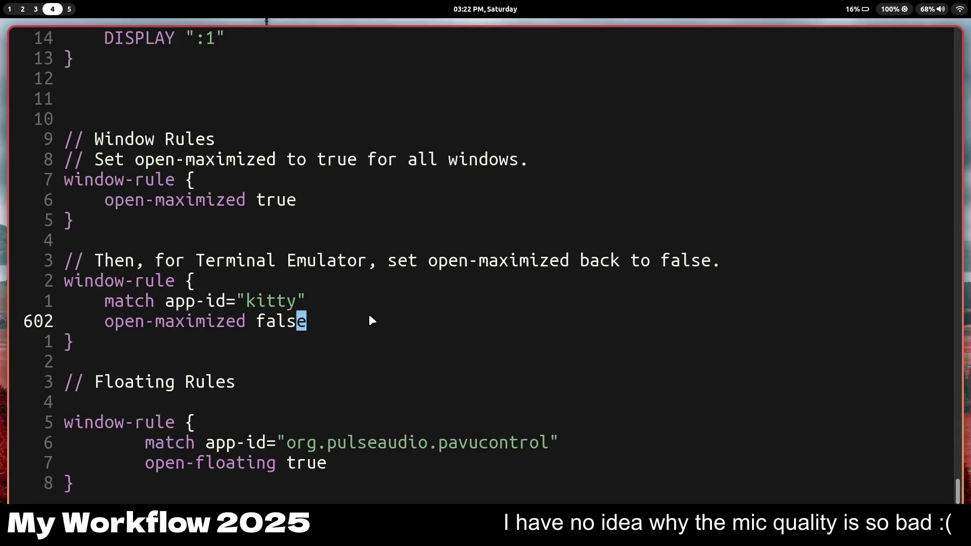
# Step: Open a terminal on workspace 5 and list the open windows with niri msg windows
pyautogui.press('super+Page_Down')
pyautogui.press('super+Return')
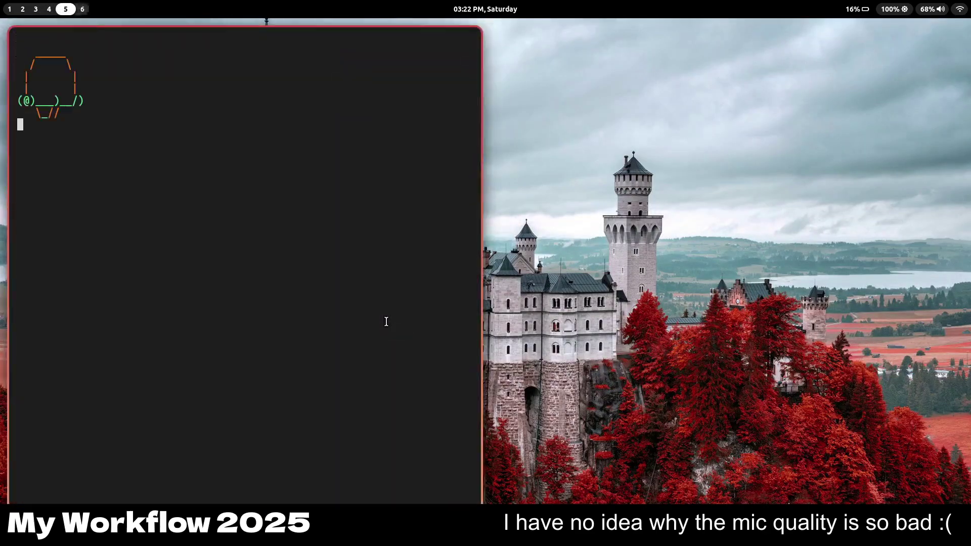
pyautogui.write('n')
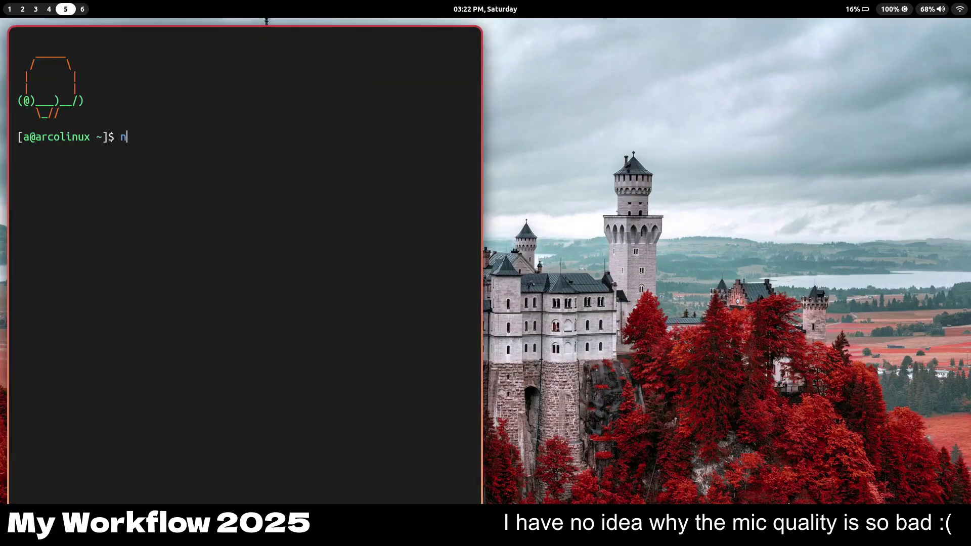
pyautogui.write('rii iri msg')
pyautogui.press('Right')
pyautogui.write(']')
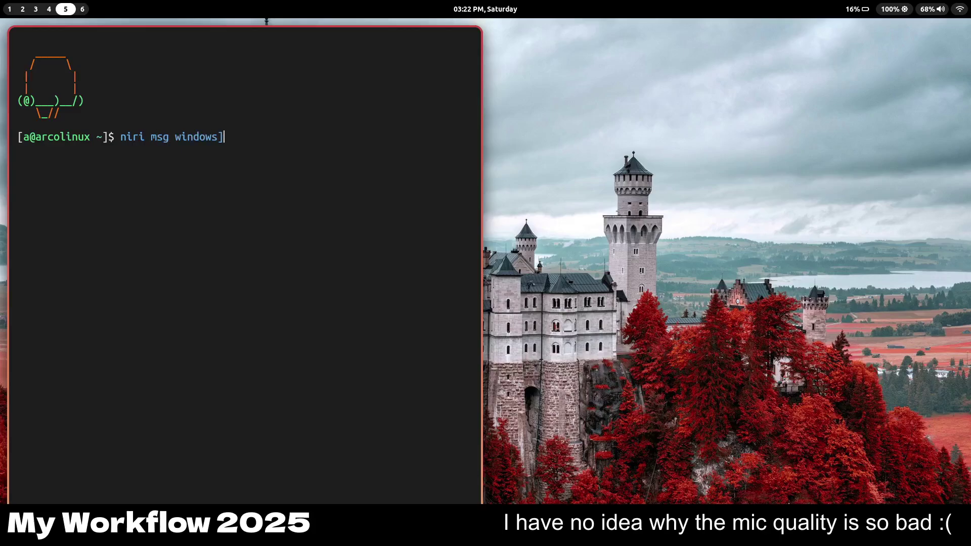
pyautogui.press('BackSpace')
pyautogui.press('Return')
# Step: Open a second terminal, look through the window list, and filter it with niri msg windows | grep kitty, selecting matching lines
pyautogui.press('super+Return')
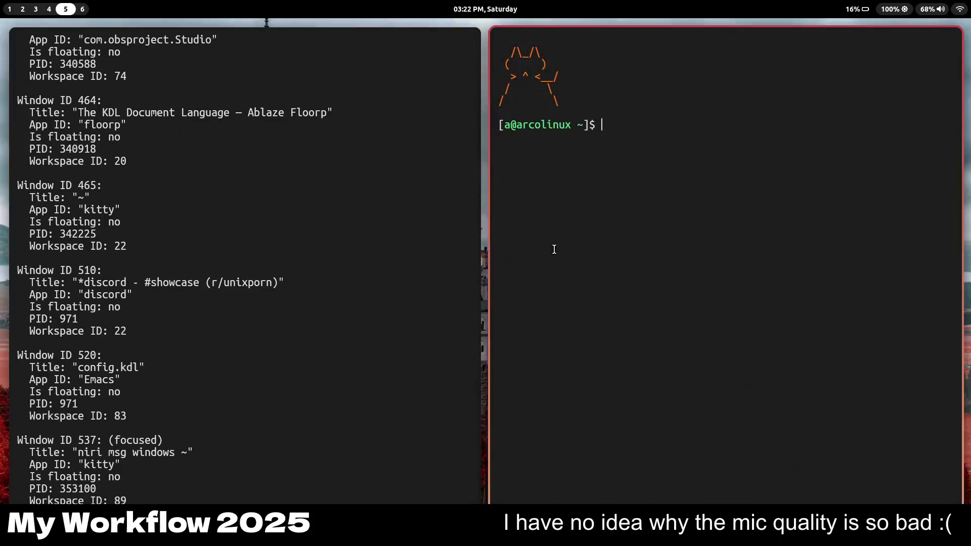
pyautogui.scroll(6, 226, 425)
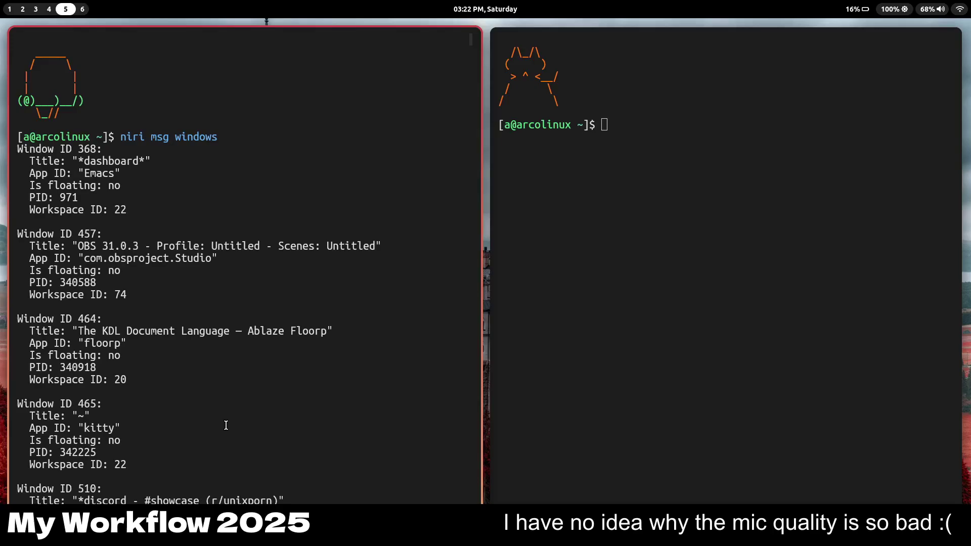
pyautogui.scroll(-6, 226, 425)
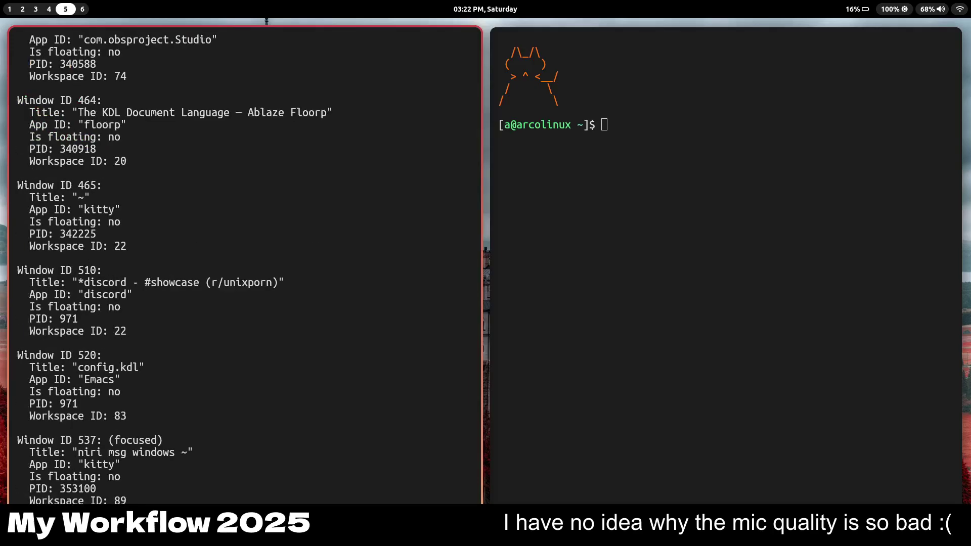
pyautogui.scroll(-2, 226, 426)
pyautogui.moveTo(120, 503); pyautogui.dragTo(33, 489)
# Step: Return to config.kdl on workspace 4, examine the org.pulseaudio.pavucontrol floating rule, and briefly open the floating volume control window
pyautogui.press('super+2')
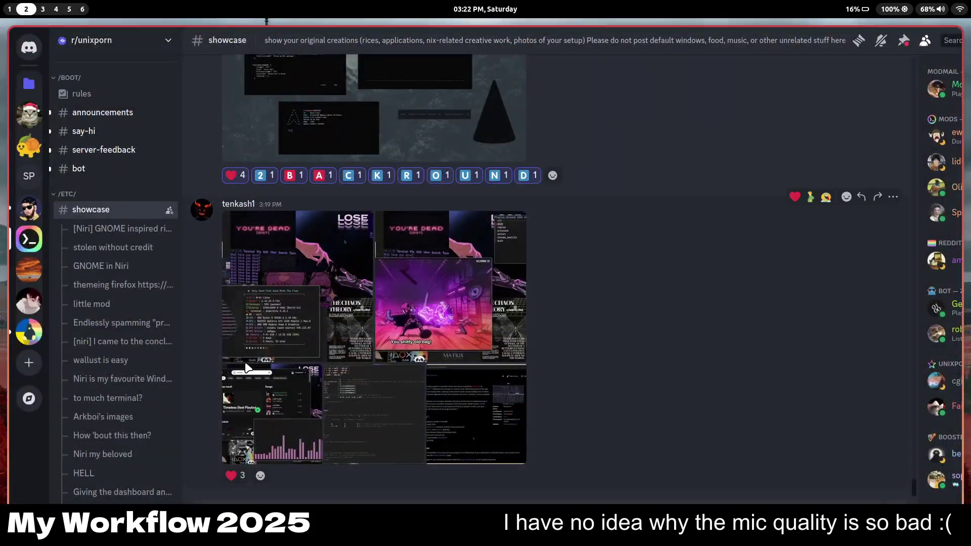
pyautogui.press('super+4')
pyautogui.scroll(-1, 394, 346)
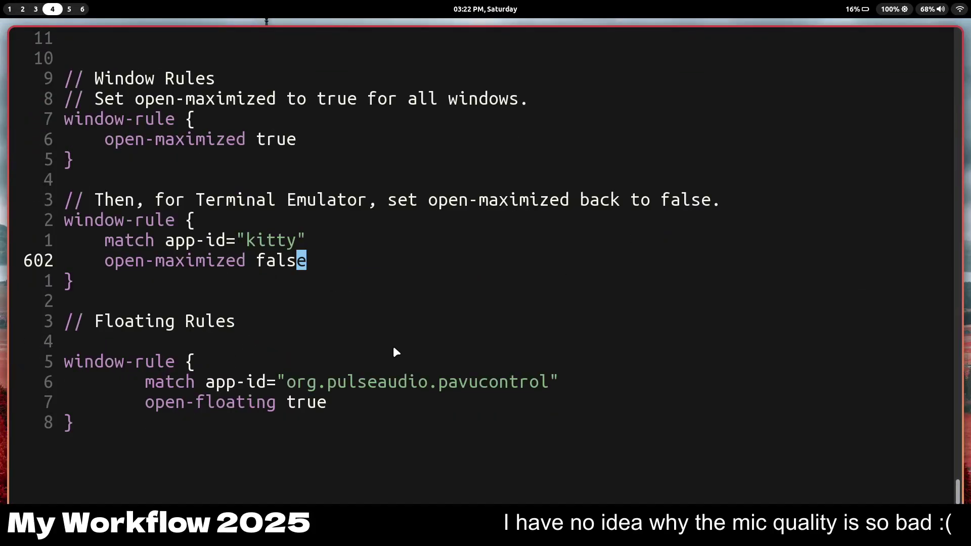
pyautogui.click(191, 415)
pyautogui.click(281, 387)
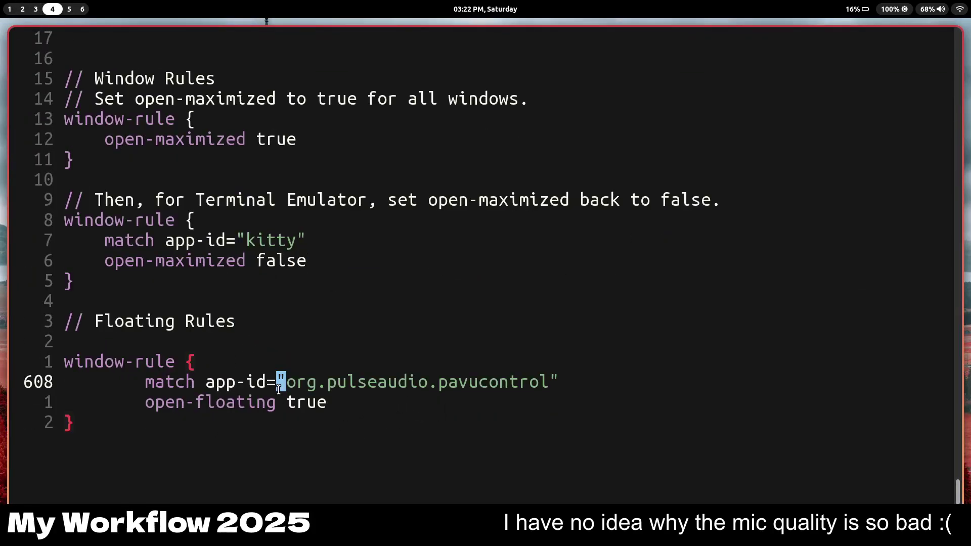
pyautogui.click(333, 381)
pyautogui.click(380, 386)
pyautogui.press('super+v')
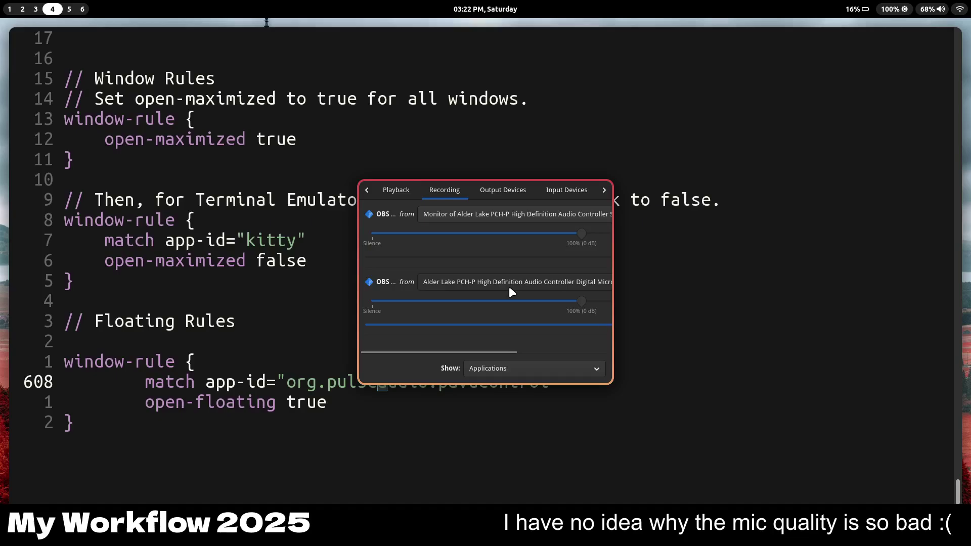
pyautogui.press('super+q')
# Step: Clear the terminal from workspace 5, then open and dismiss the application launcher
pyautogui.press('super+Page_Down')
pyautogui.press('super+Page_Down')
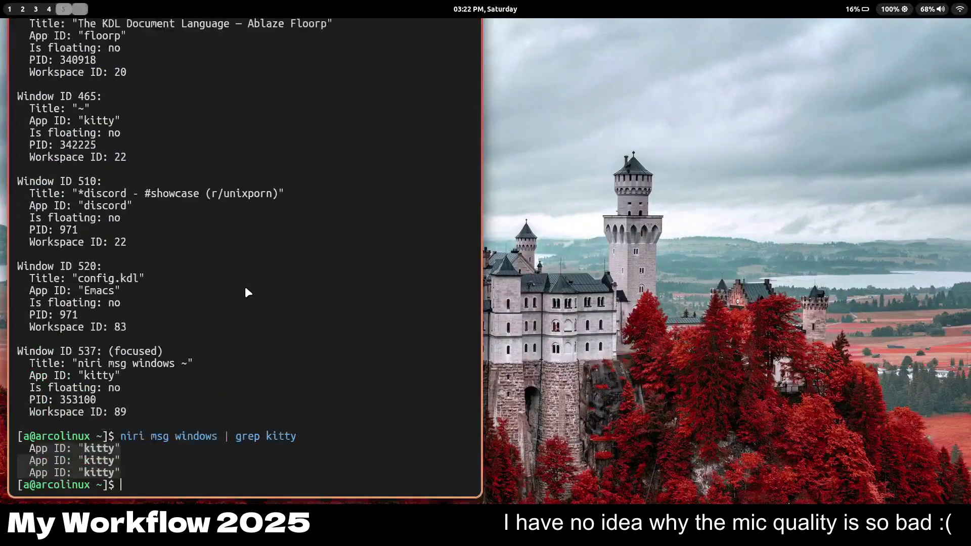
pyautogui.press('super+q')
pyautogui.press('super+d')
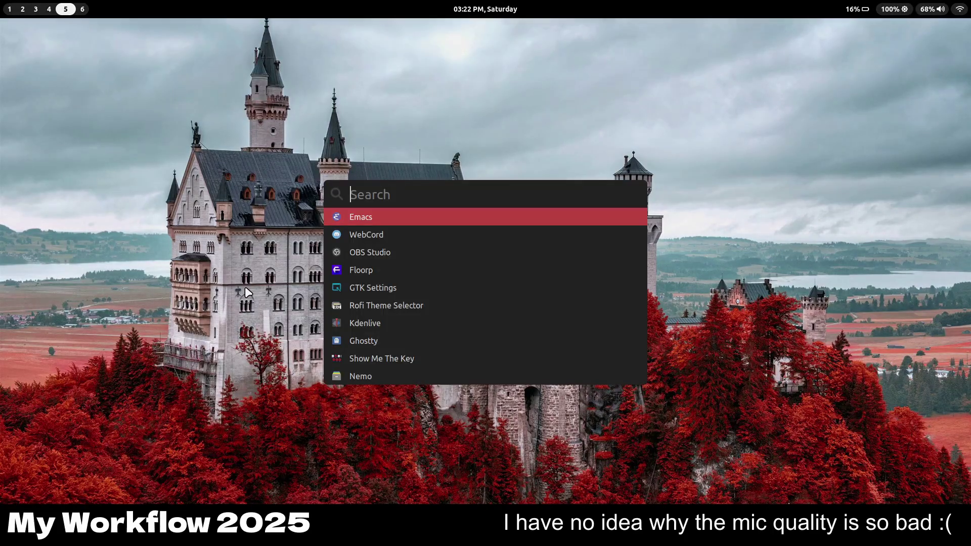
pyautogui.press('Escape')
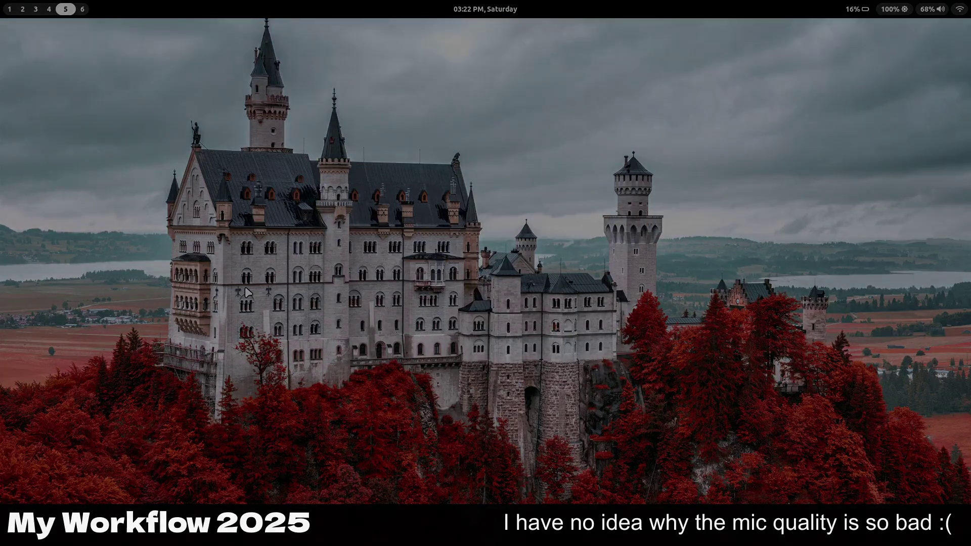